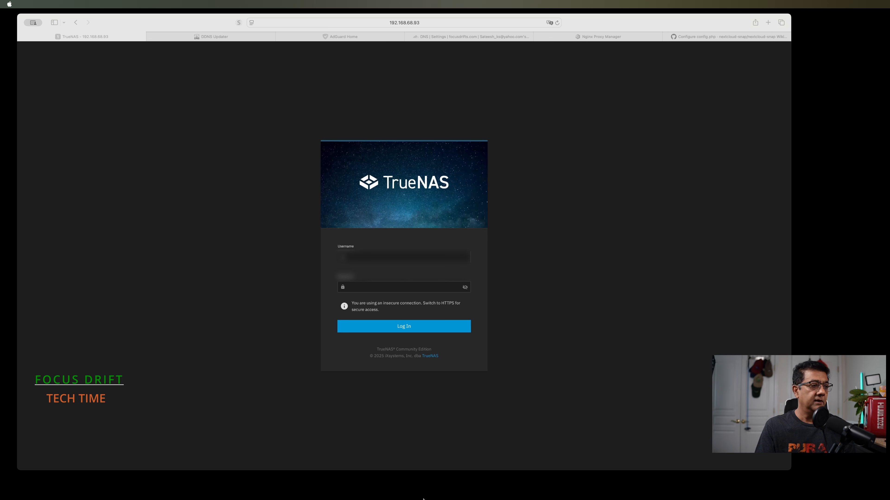
Log in to TrueNAS by filling in the saved username and account password
click(137, 485)
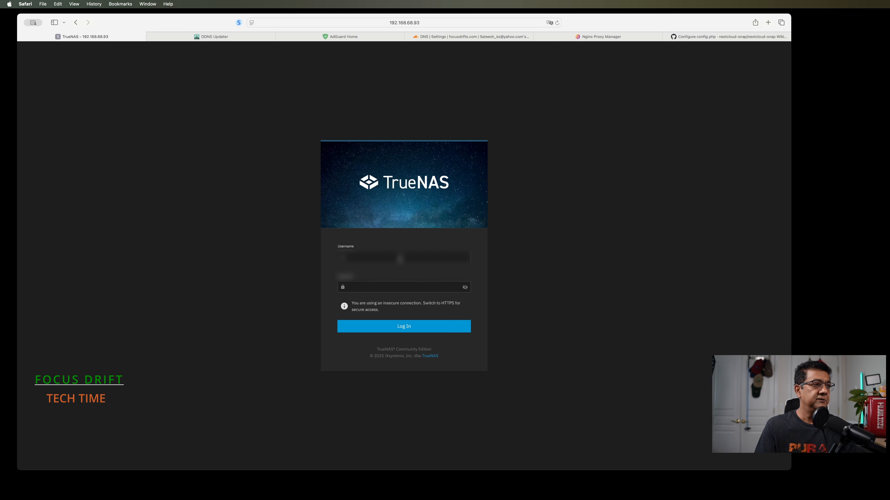
click(400, 259)
click(398, 273)
click(403, 327)
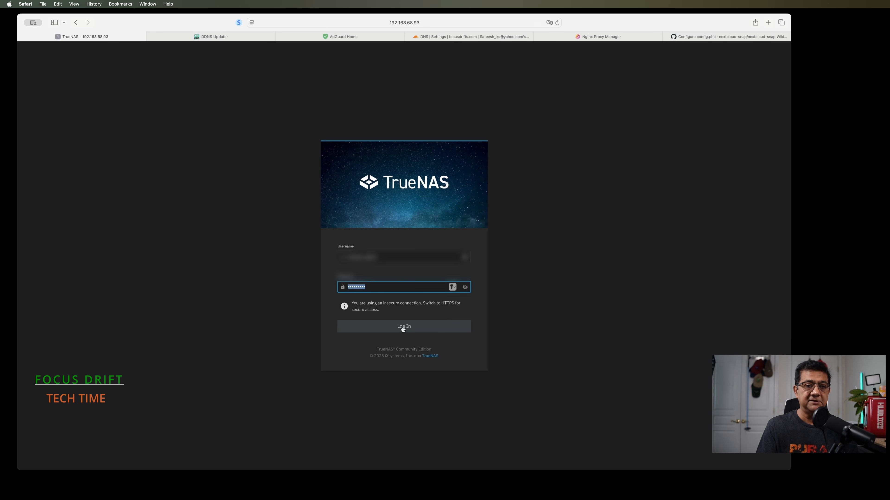
click(402, 328)
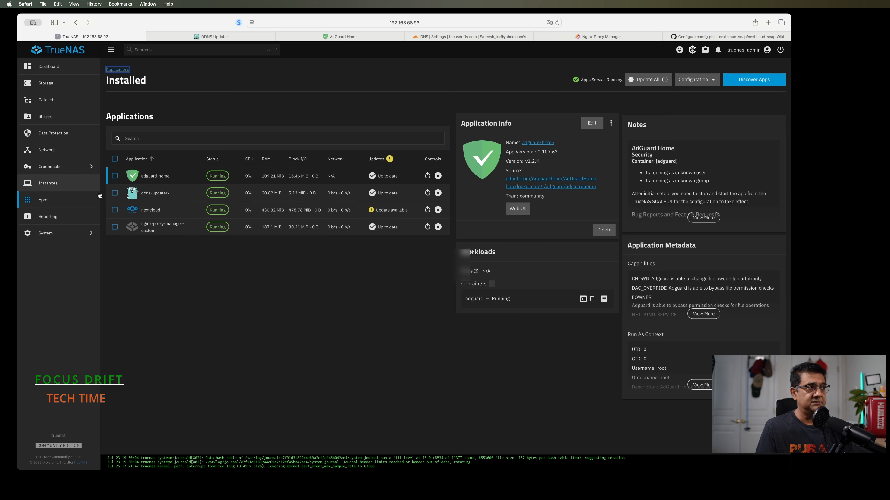
Show the datasets and expand AppPool > NextCloudApp and core14tb > Applications > NextCloud to examine their child datasets
click(51, 100)
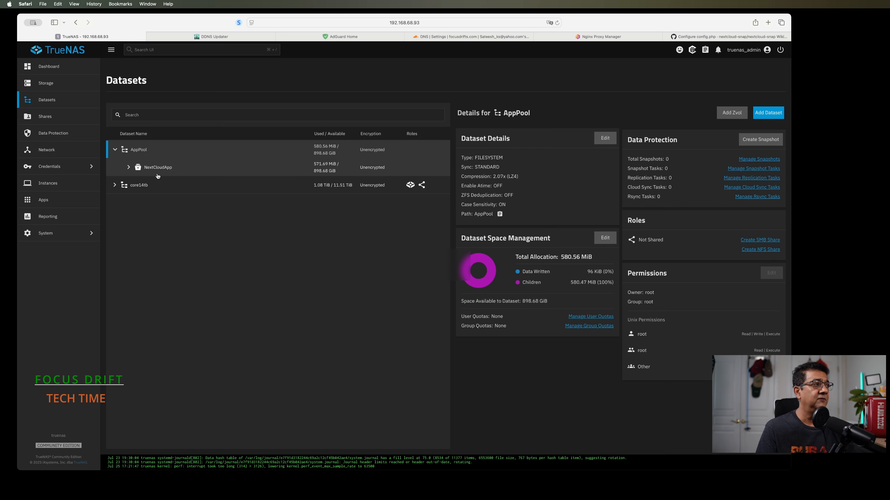
click(115, 149)
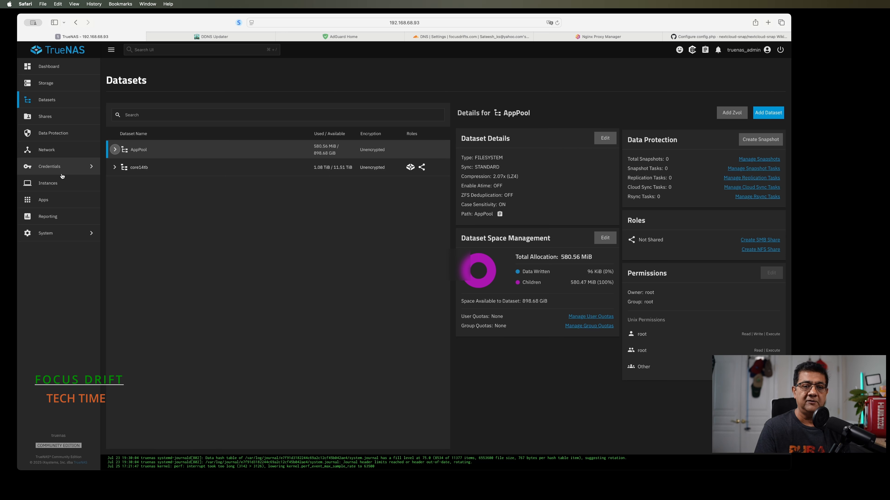
click(115, 150)
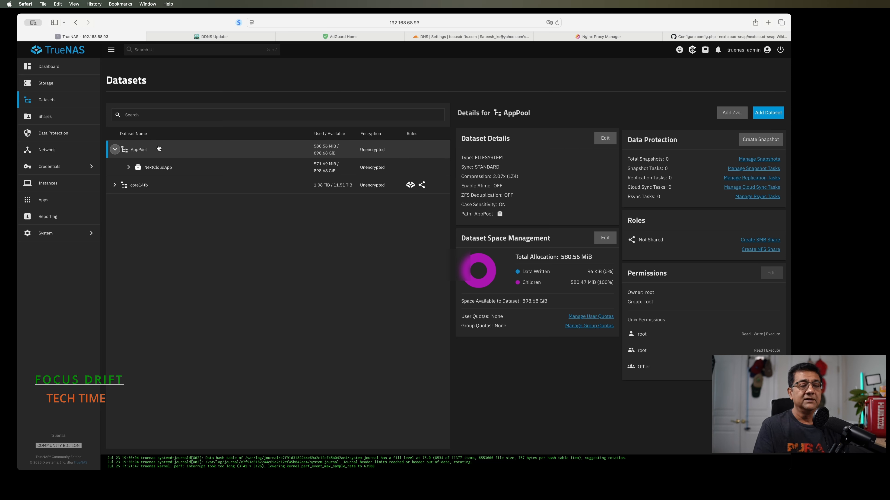
click(130, 168)
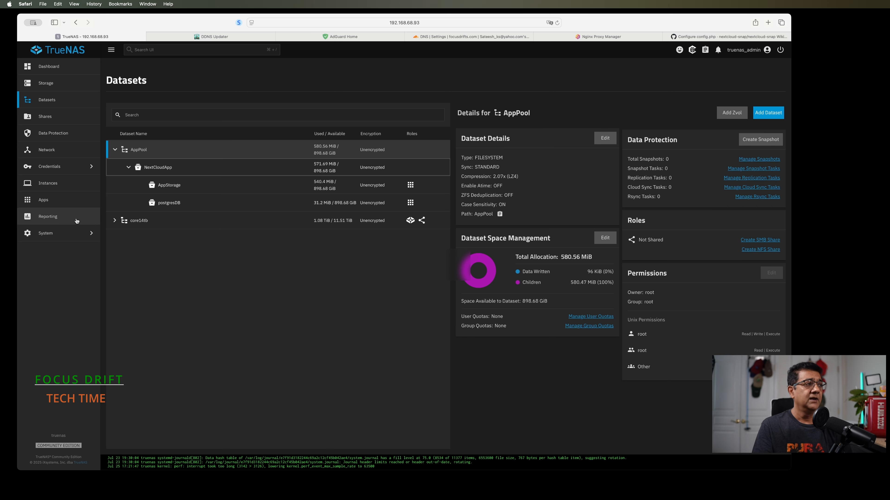
click(114, 220)
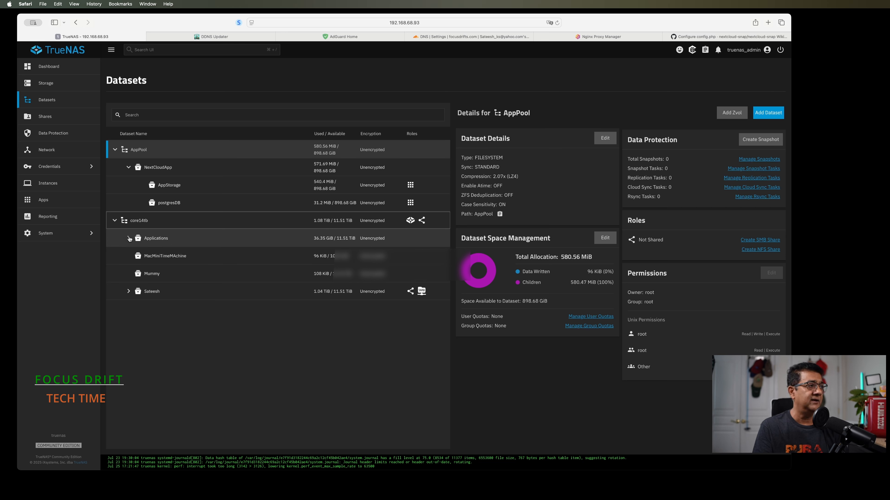
click(129, 239)
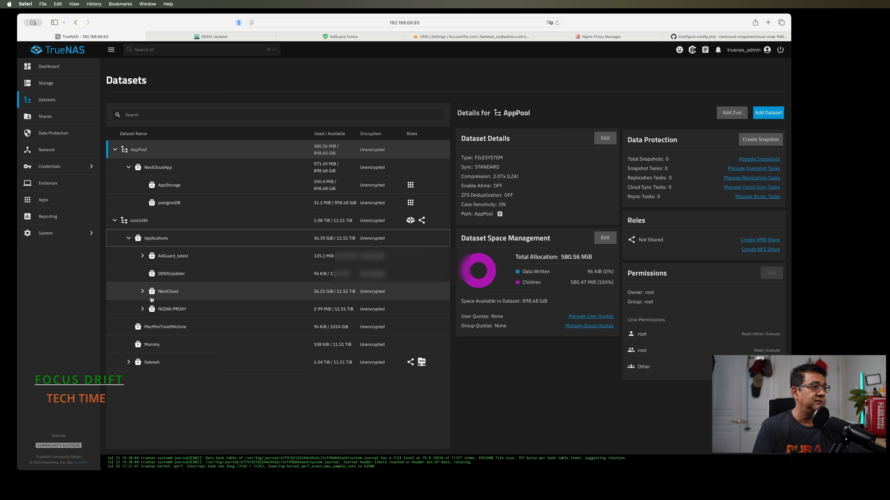
click(142, 292)
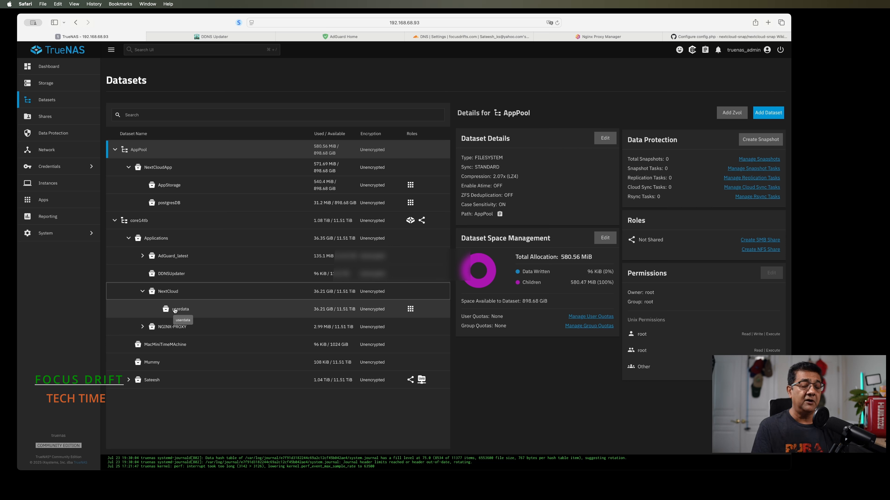
Inspect the owner, group and access permissions of NextCloud's userdata dataset, leaving the permissions editor without saving
click(174, 309)
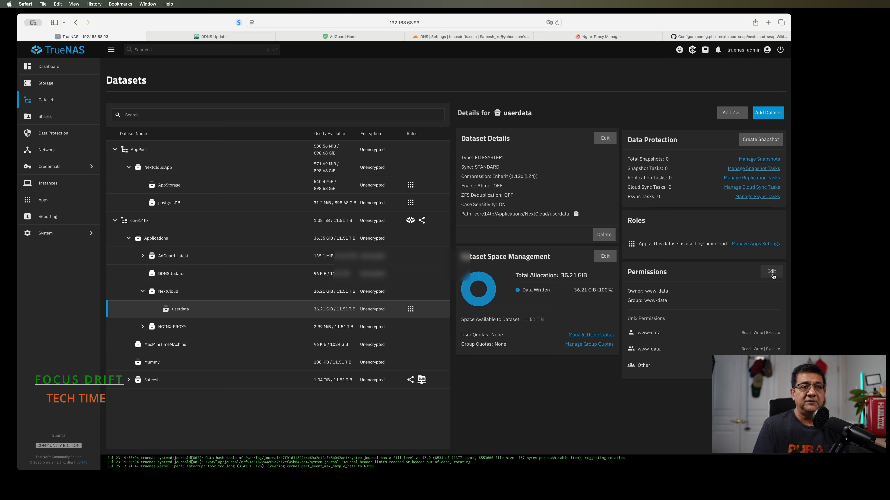
click(772, 272)
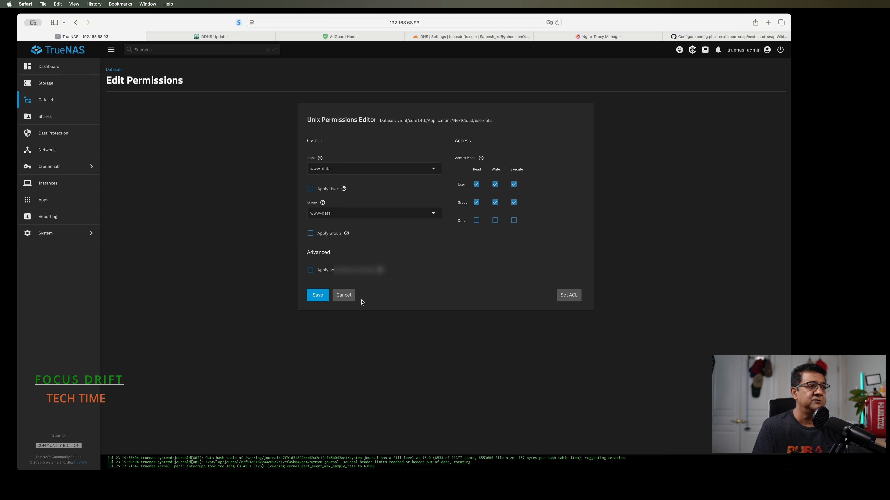
click(348, 295)
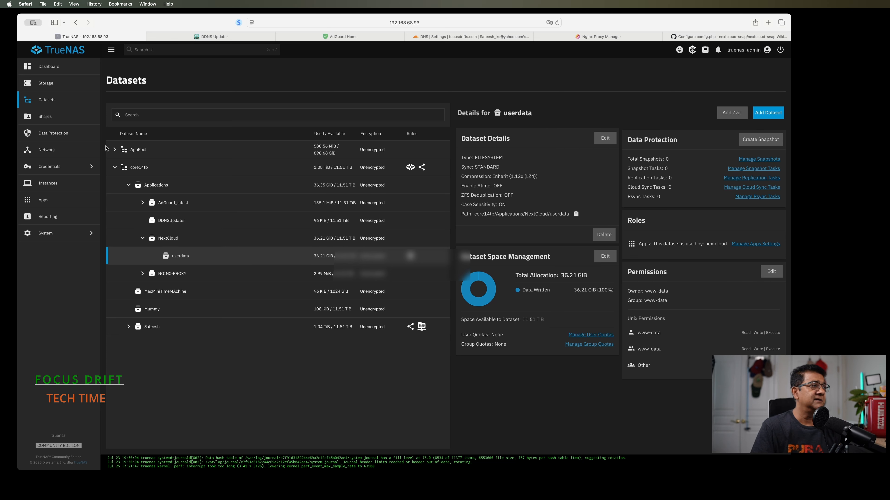
Review the details and permissions of the AppStorage and postgresDB datasets under AppPool's NextCloudApp
click(115, 150)
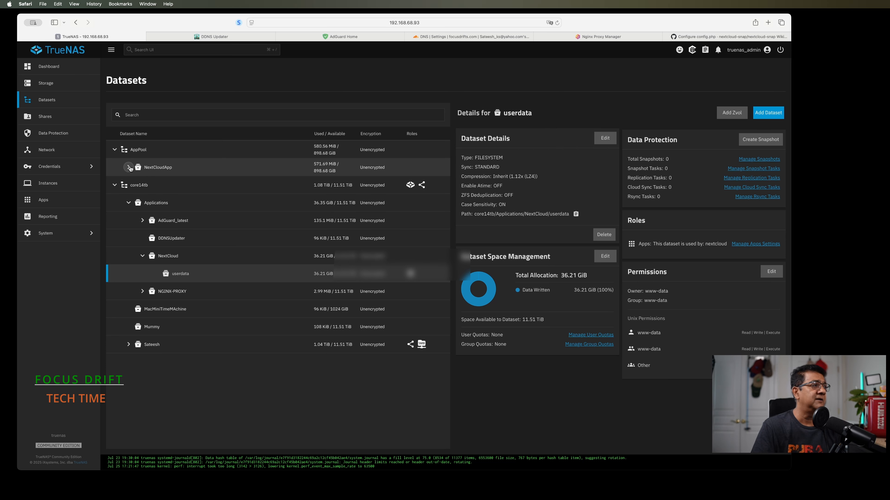
click(129, 168)
click(169, 186)
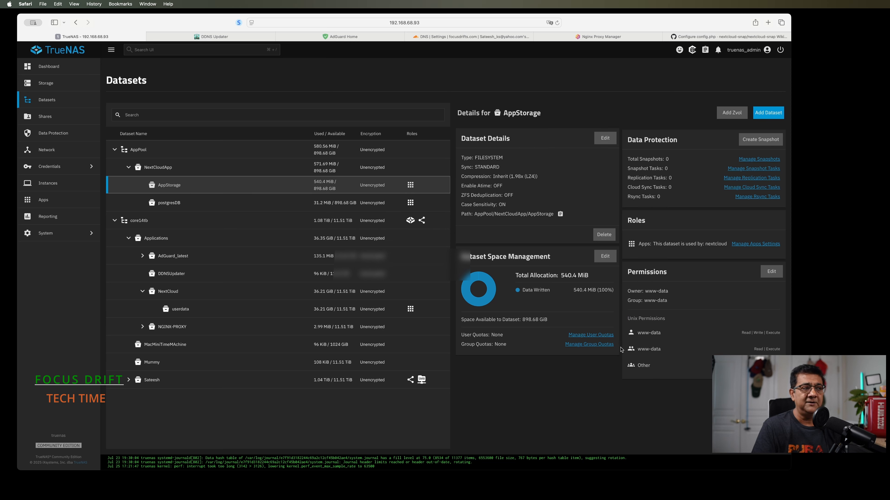
click(169, 203)
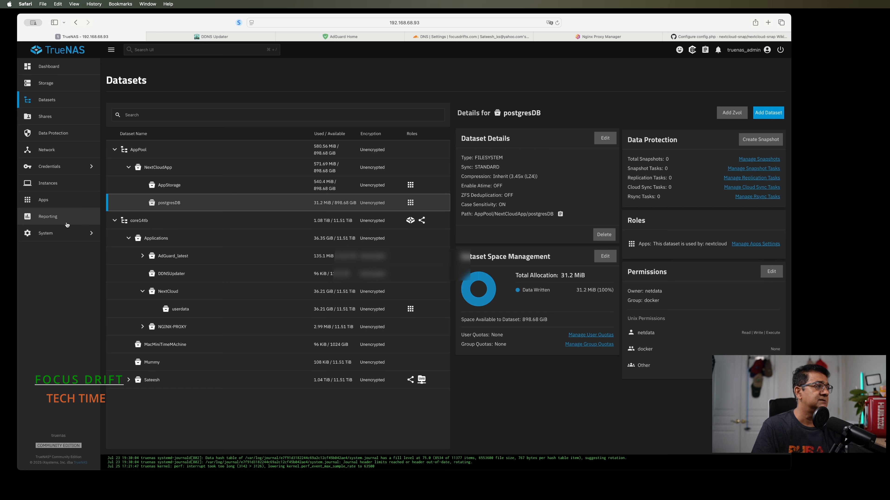
Search the app catalog for "nextcloud" and view the Nextcloud app's details page
click(51, 199)
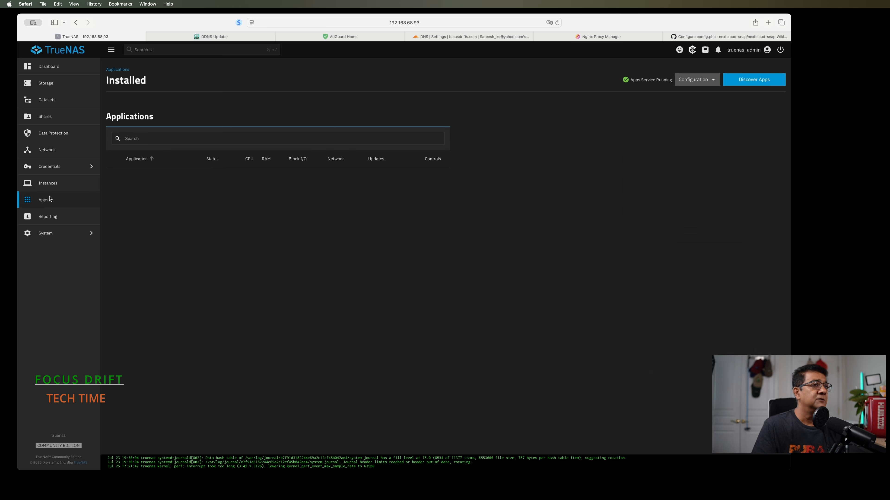
click(747, 80)
click(405, 113)
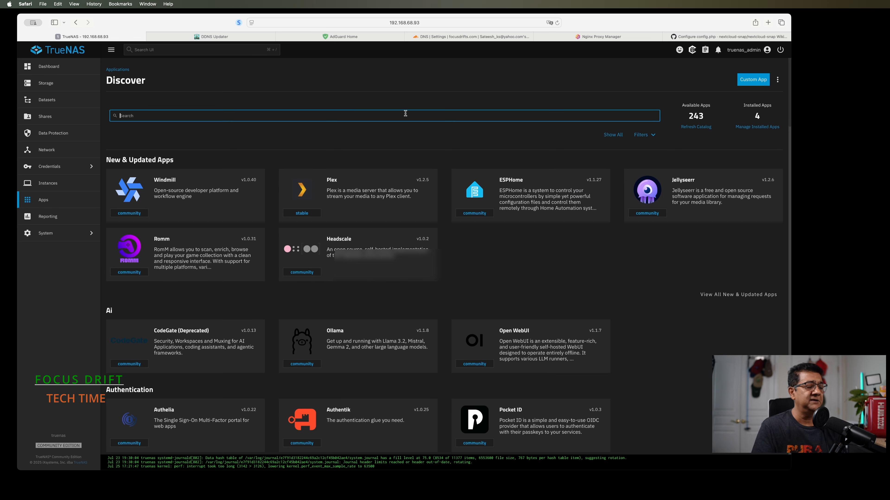
text(nextc)
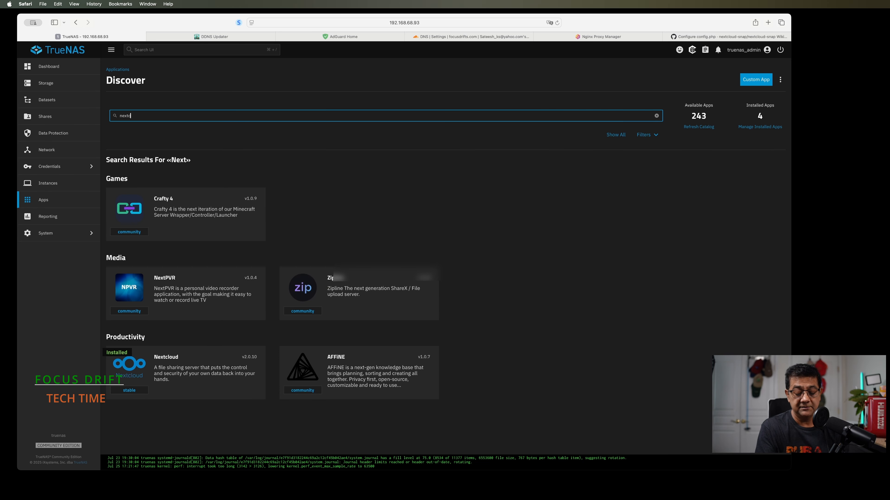
text(loud)
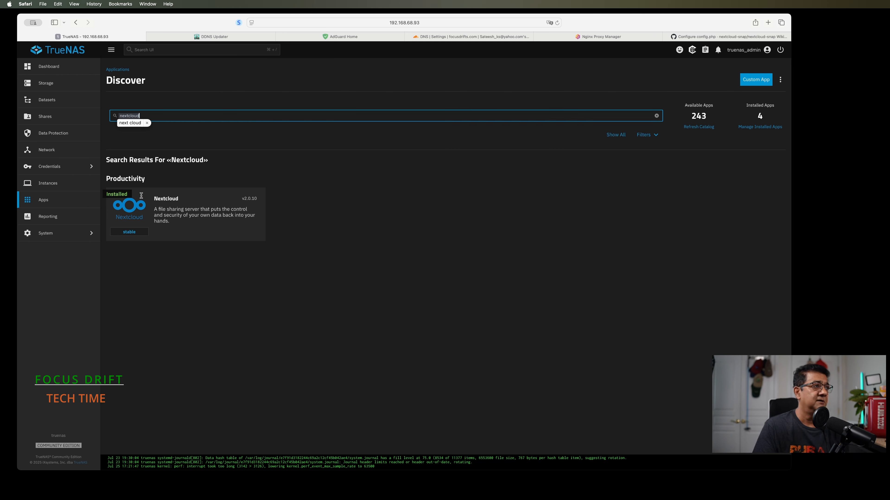
click(126, 204)
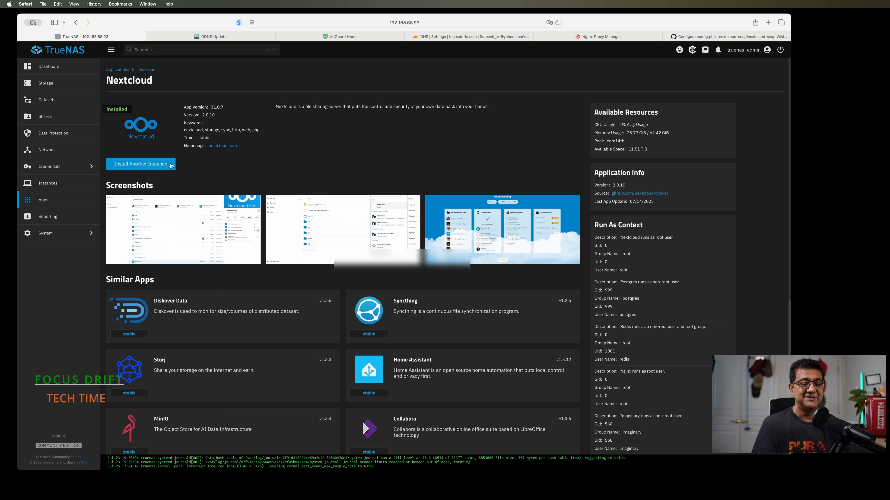
Select nextcloud among the installed applications and open its configuration for editing
click(43, 200)
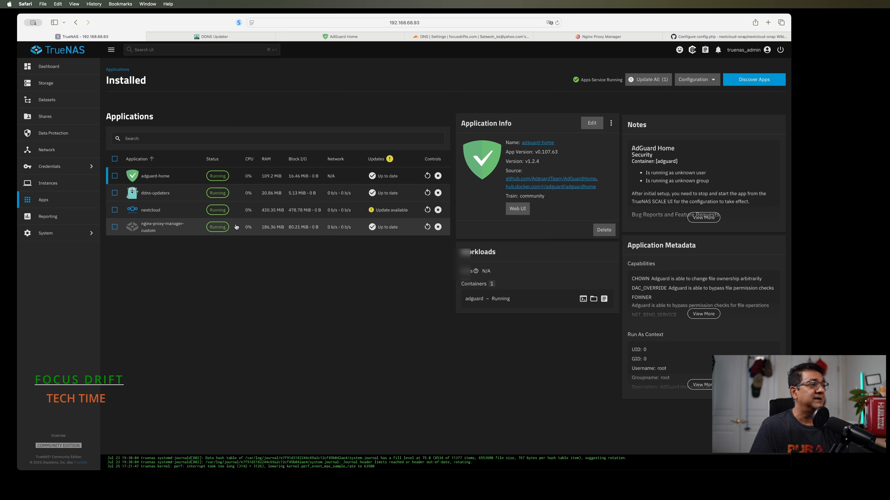
click(115, 210)
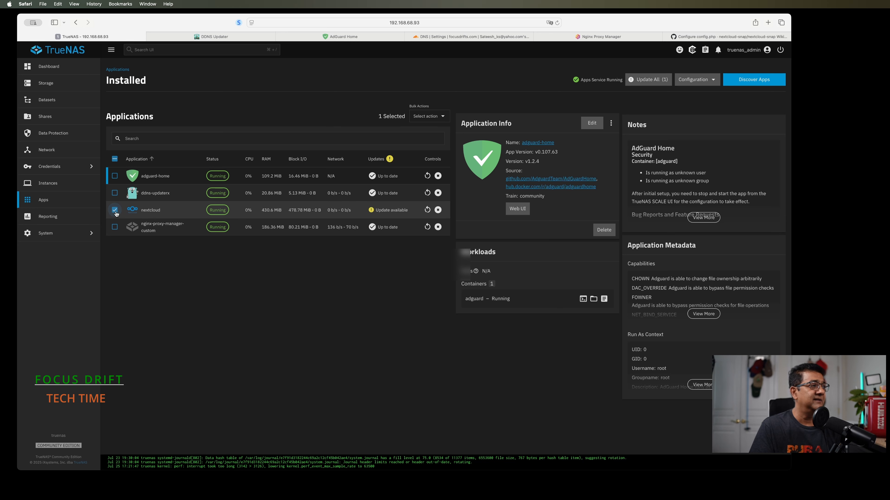
click(139, 213)
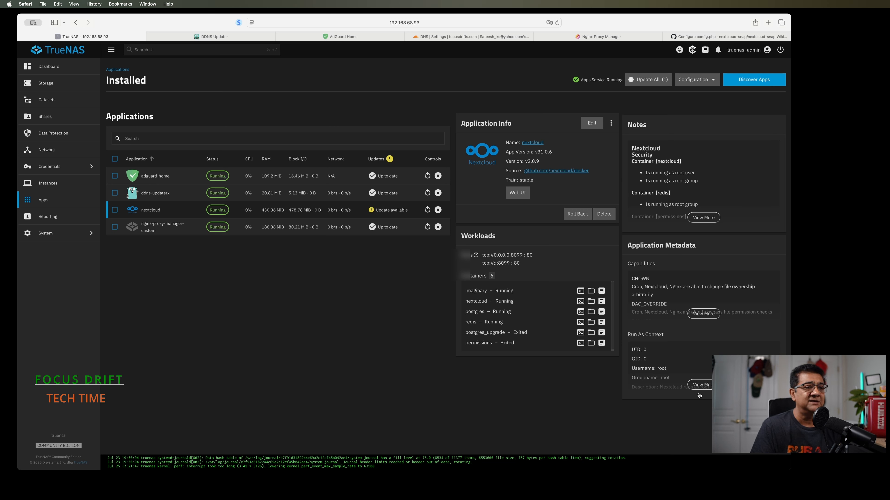
click(592, 124)
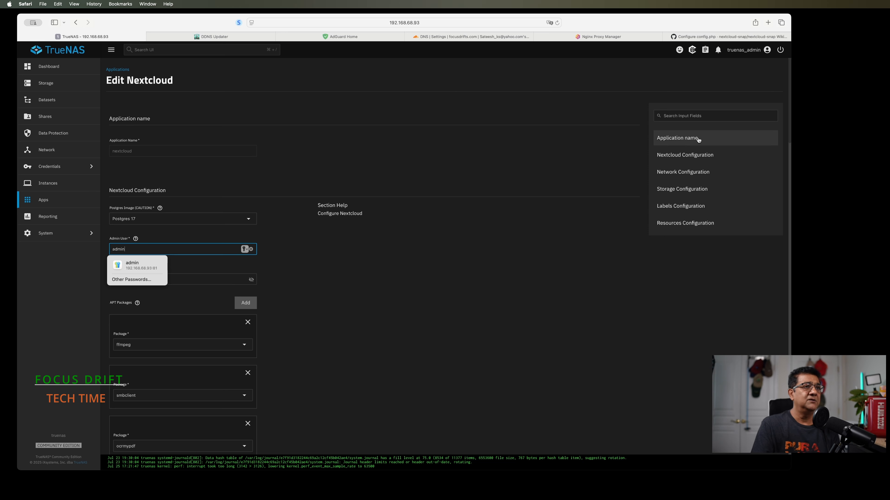
Examine the Nextcloud Configuration section, including the Postgres image, admin credentials, APT package choices, Tesseract language codes and Imaginary option
click(678, 138)
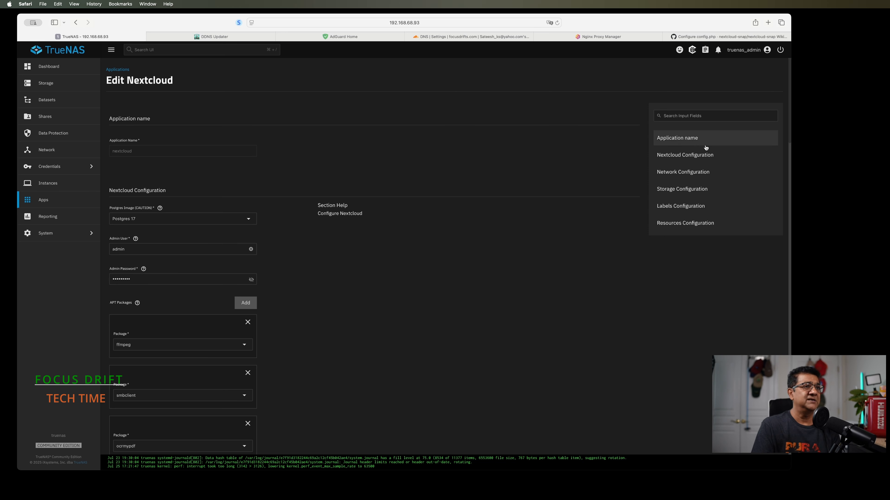
click(698, 155)
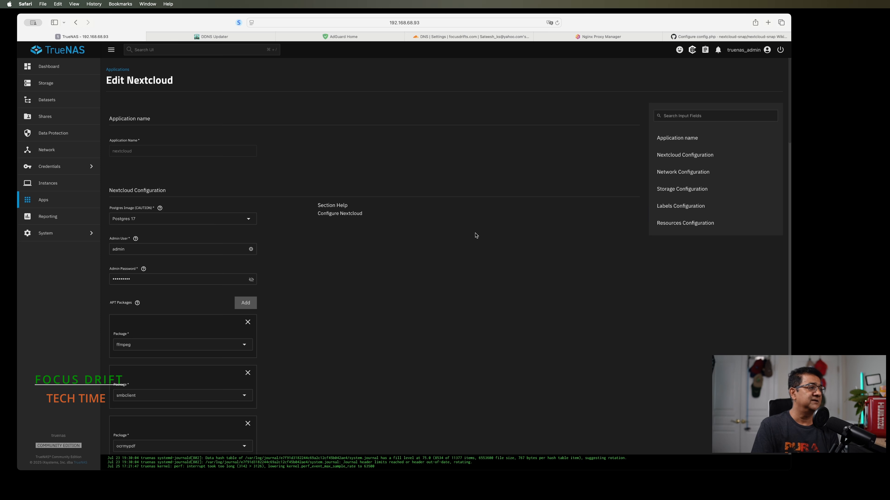
scroll(476, 238, down, 2)
scroll(476, 243, down, 3)
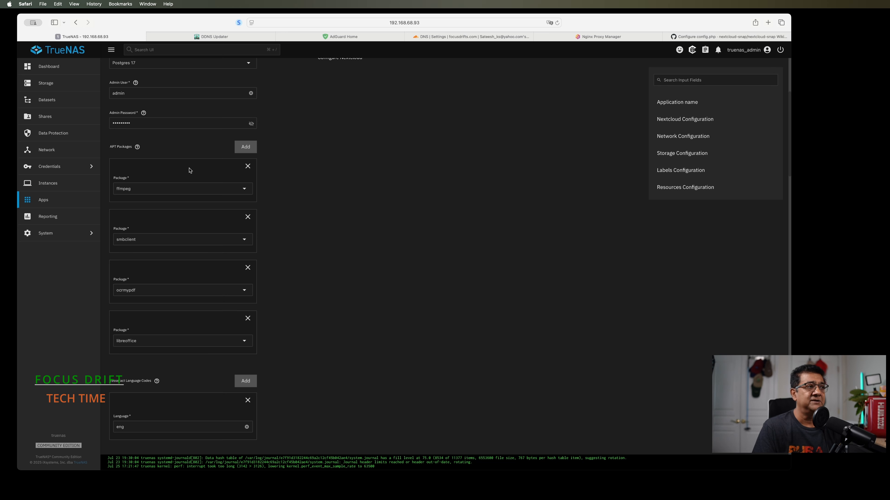
click(244, 192)
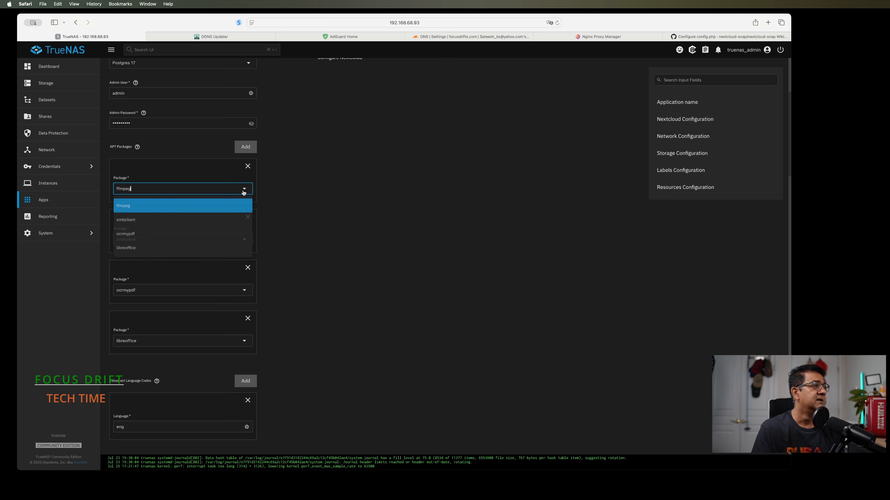
click(340, 177)
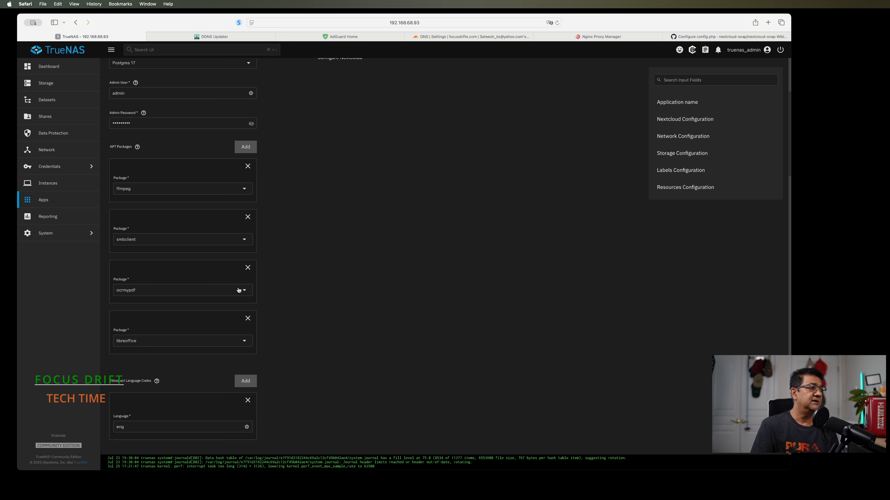
scroll(198, 281, up, 1)
scroll(197, 281, down, 2)
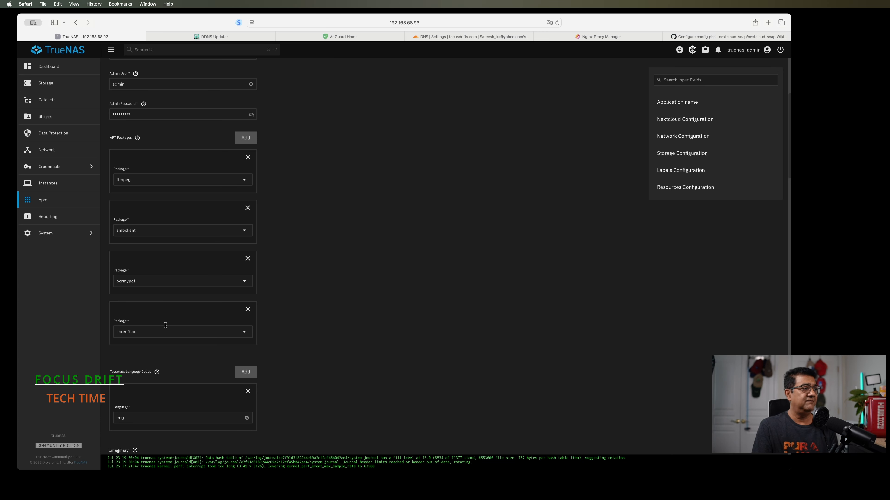
scroll(165, 326, down, 5)
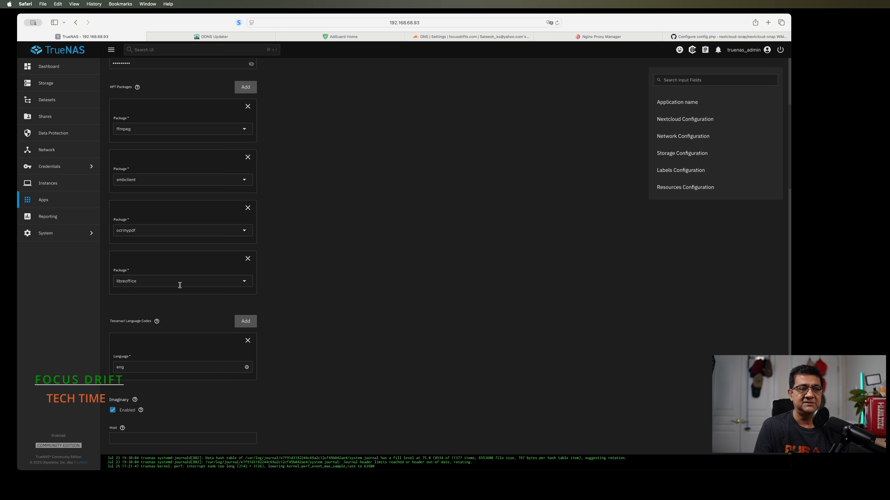
scroll(240, 286, down, 1)
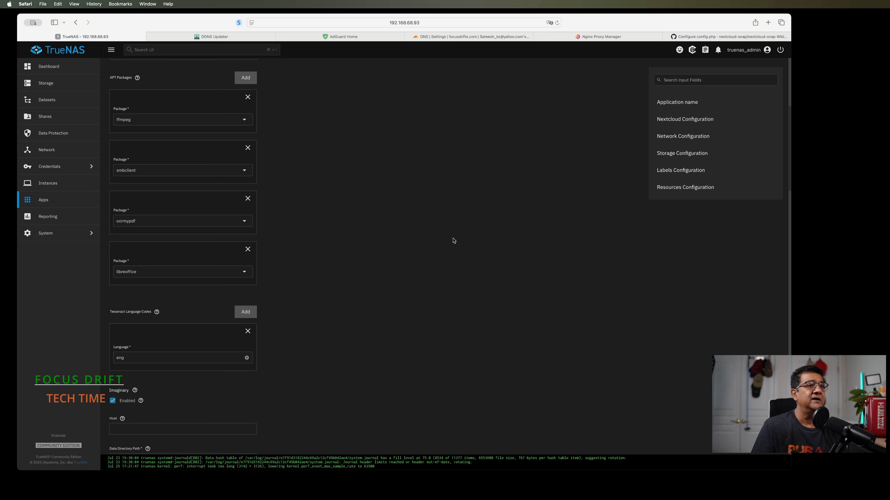
Examine the Network Configuration section, including the WebUI port bind mode, port number, host IPs, DNS options and certificate
click(684, 137)
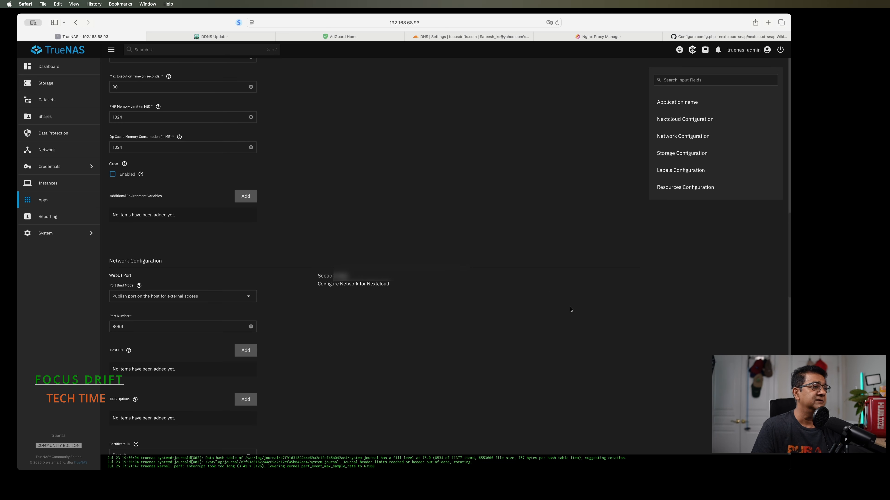
scroll(571, 310, down, 1)
scroll(571, 310, down, 6)
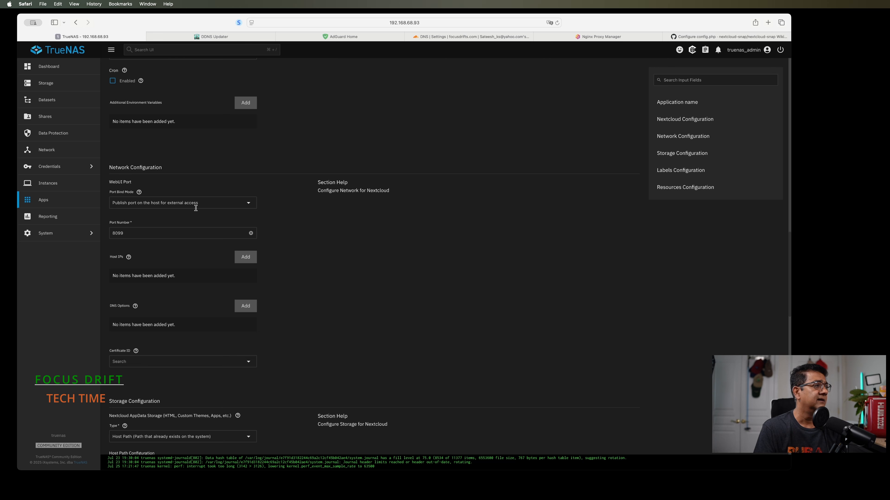
Go to the Storage Configuration section and review the AppData storage type choices, keeping Host Path (Path that already exists on the system)
scroll(177, 262, down, 1)
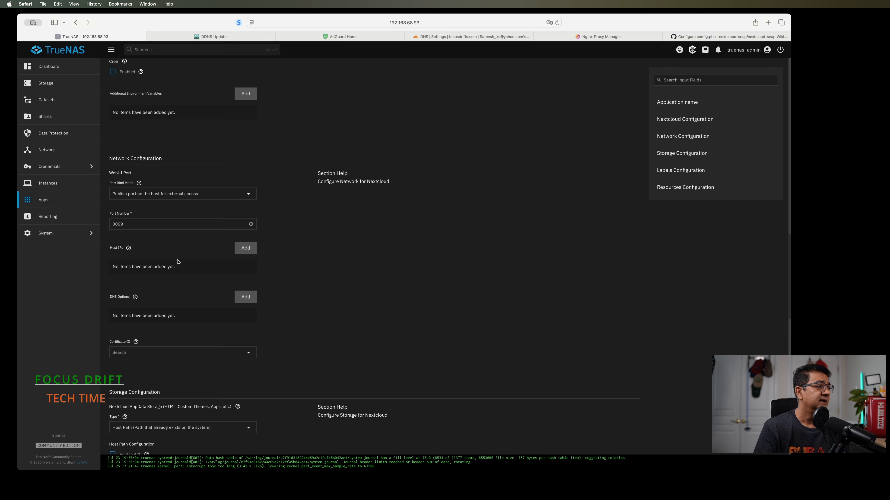
scroll(177, 262, down, 5)
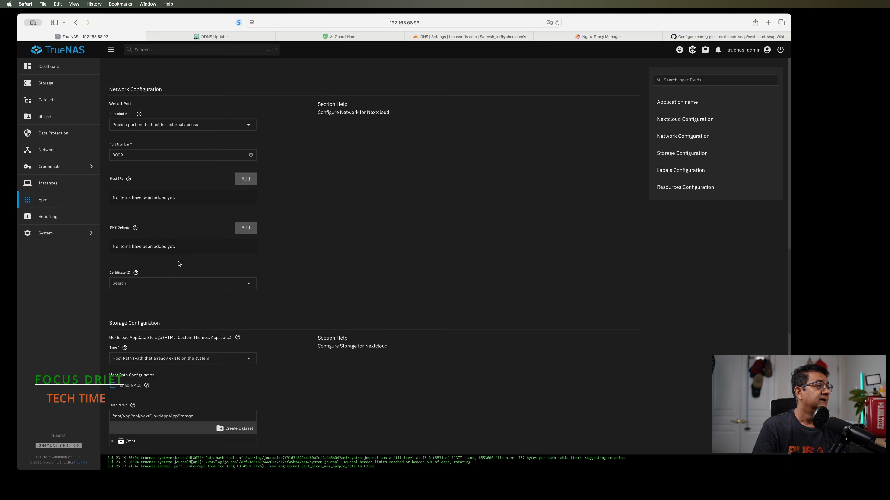
scroll(256, 286, down, 3)
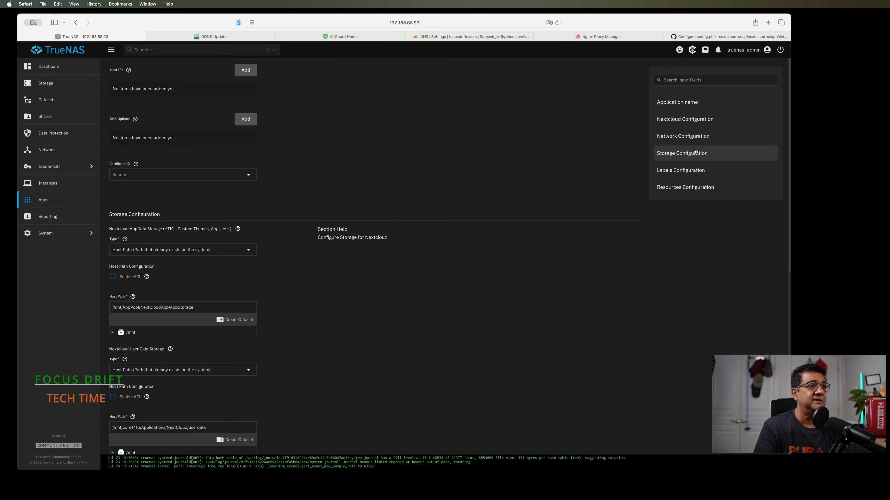
click(682, 153)
scroll(465, 252, down, 3)
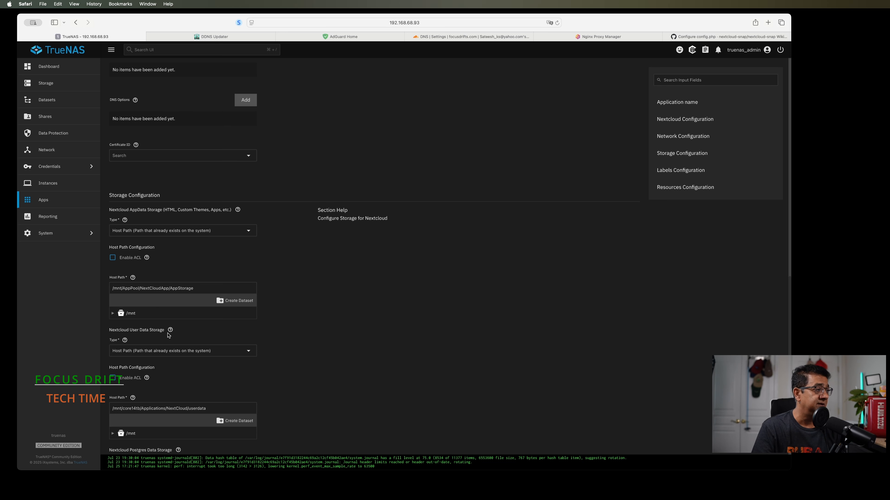
scroll(228, 351, down, 2)
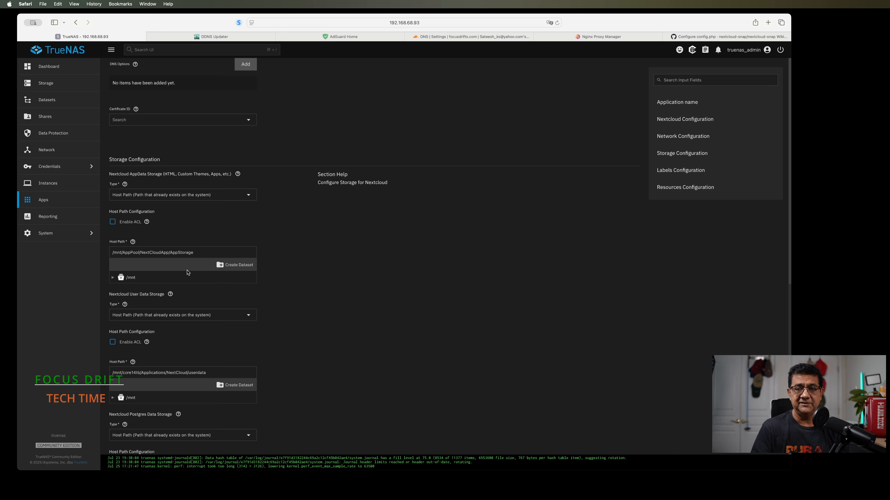
click(249, 198)
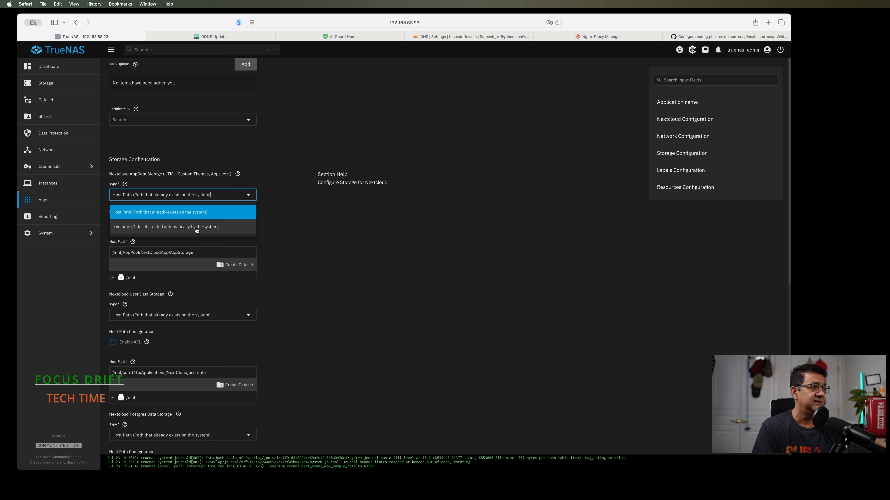
click(185, 213)
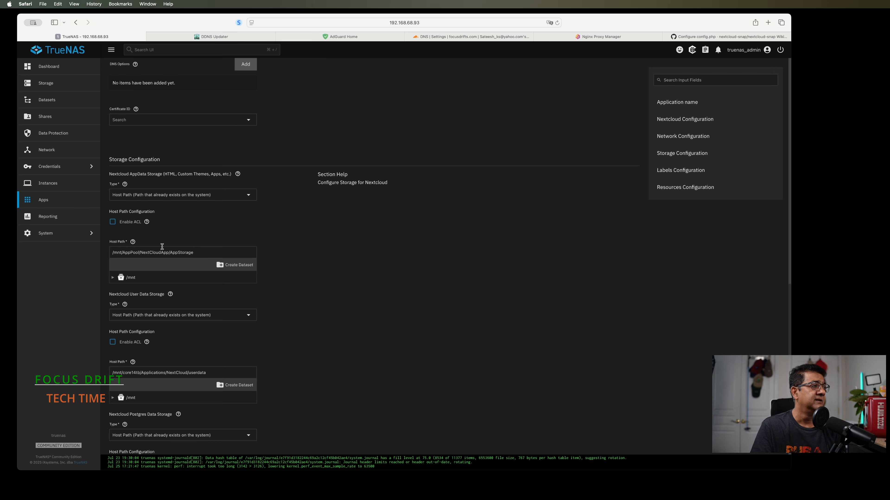
Examine the host paths for Nextcloud user data and Postgres data storage, along with the Automatic Permissions and additional storage options
scroll(223, 251, down, 10)
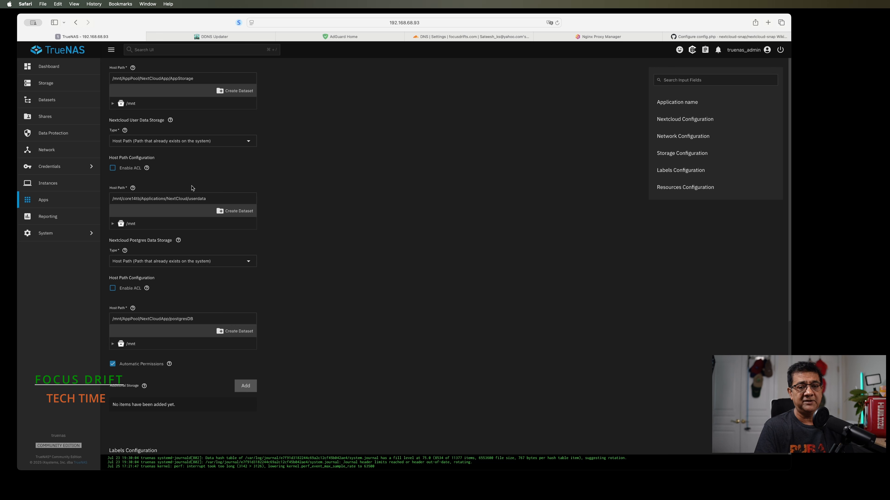
scroll(193, 190, down, 2)
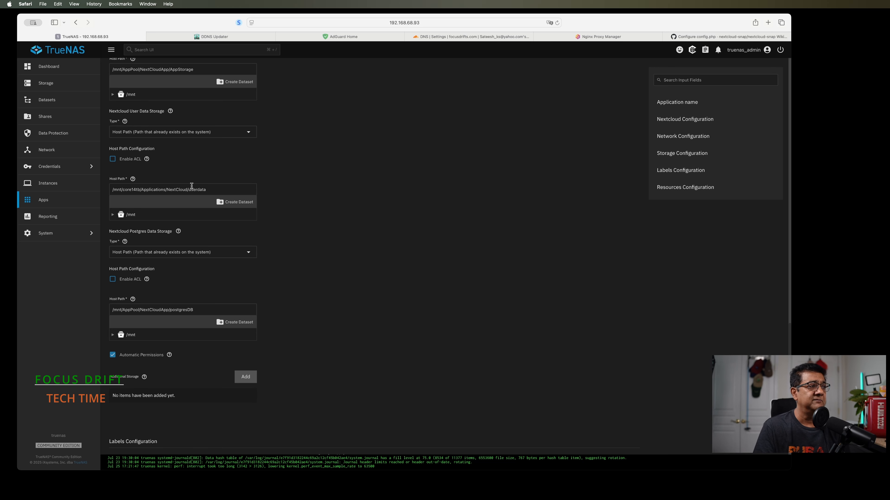
scroll(196, 203, down, 4)
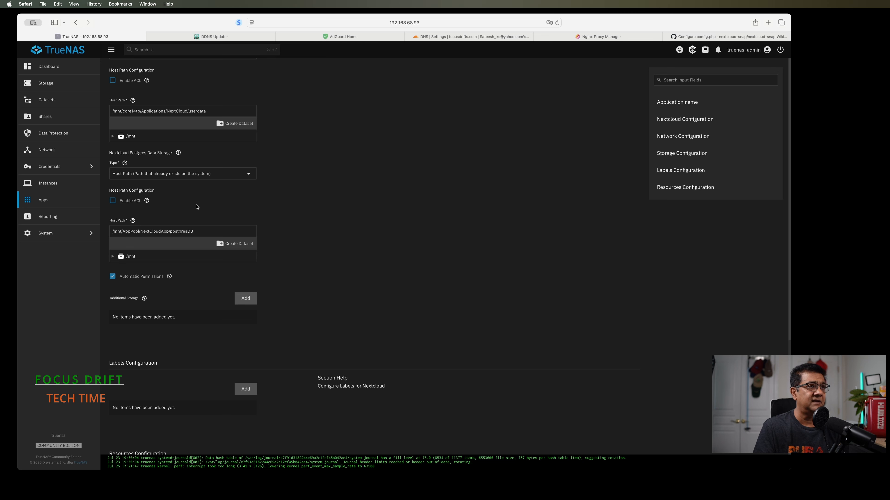
scroll(196, 207, down, 4)
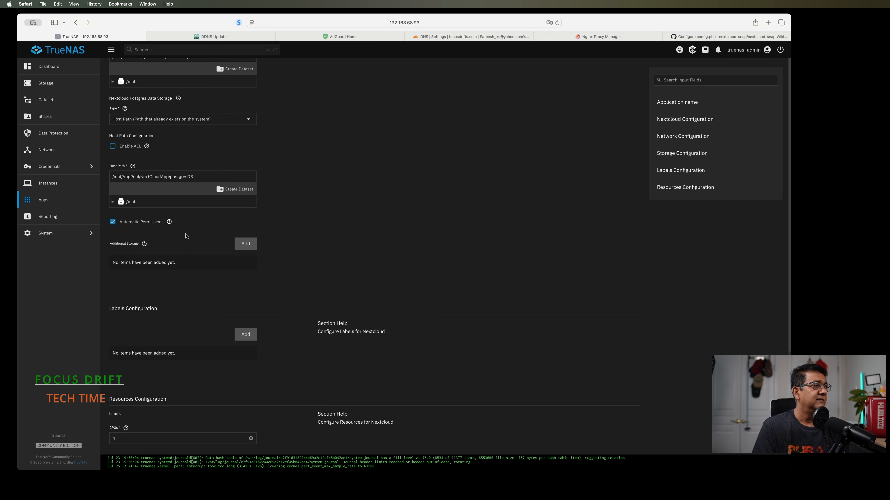
scroll(187, 237, down, 1)
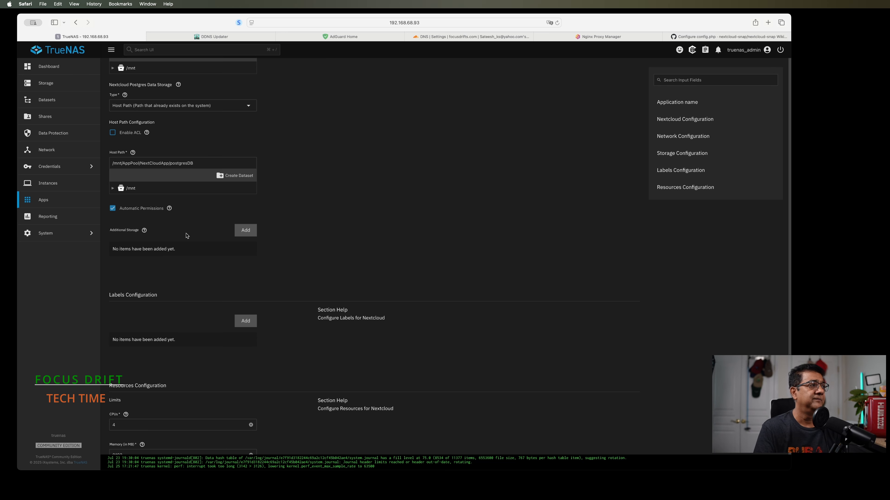
Review the Labels Configuration and Resources Configuration sections, including the CPU and memory limits and GPU passthrough
click(685, 153)
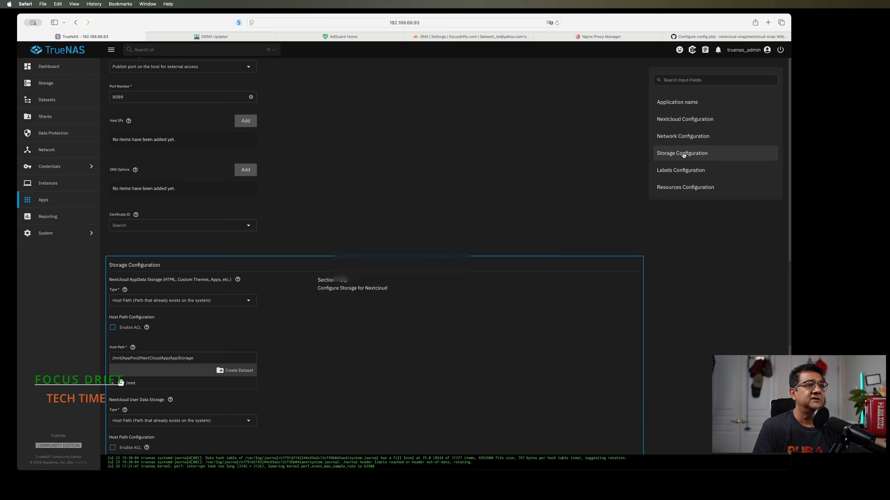
click(683, 170)
scroll(582, 223, down, 3)
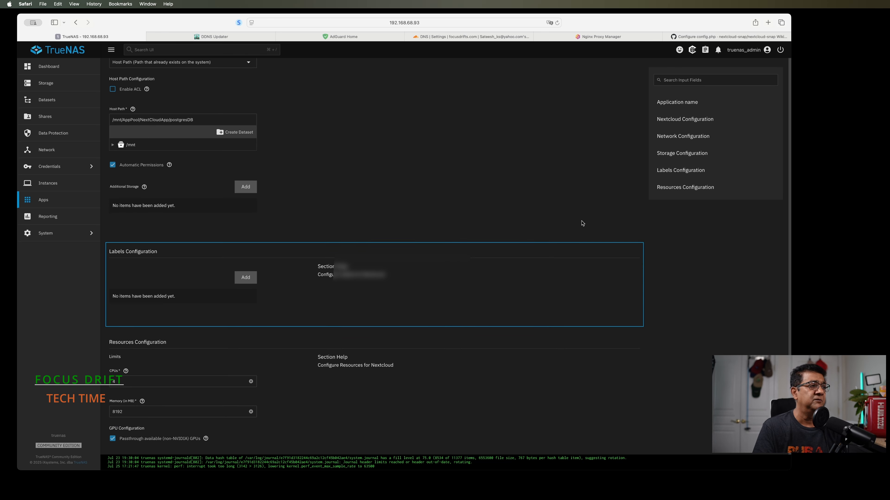
click(682, 189)
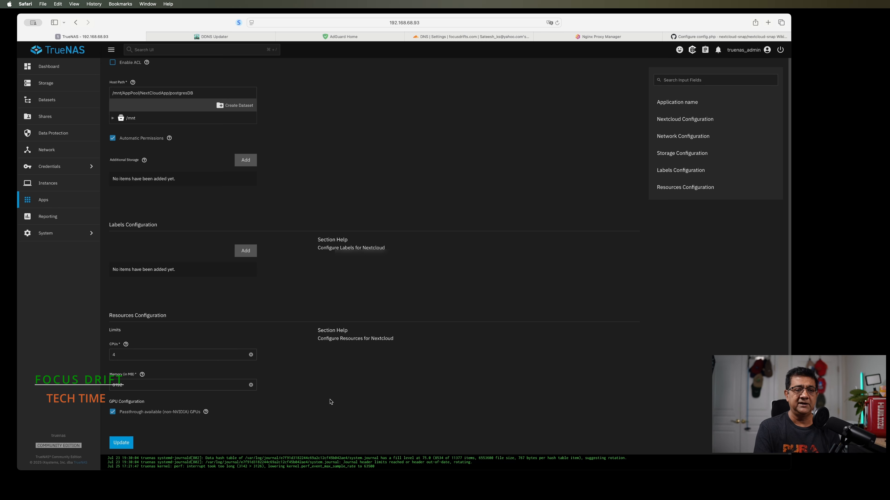
scroll(329, 402, up, 10)
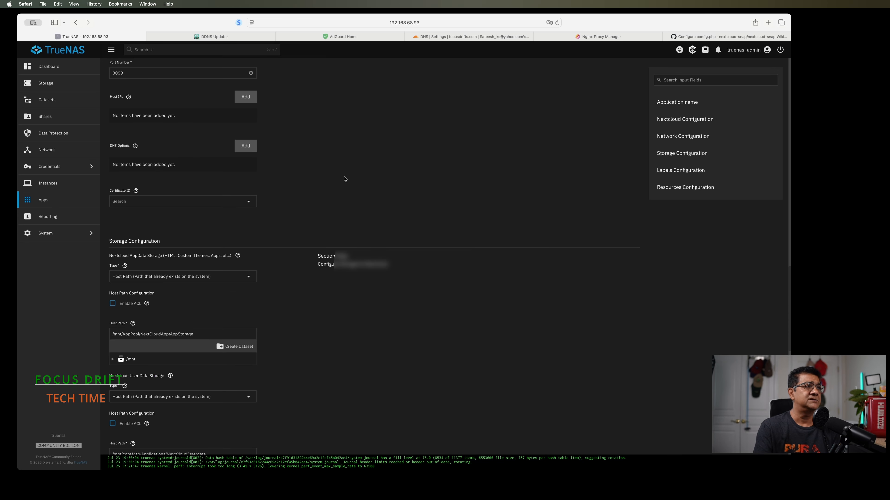
scroll(420, 199, up, 10)
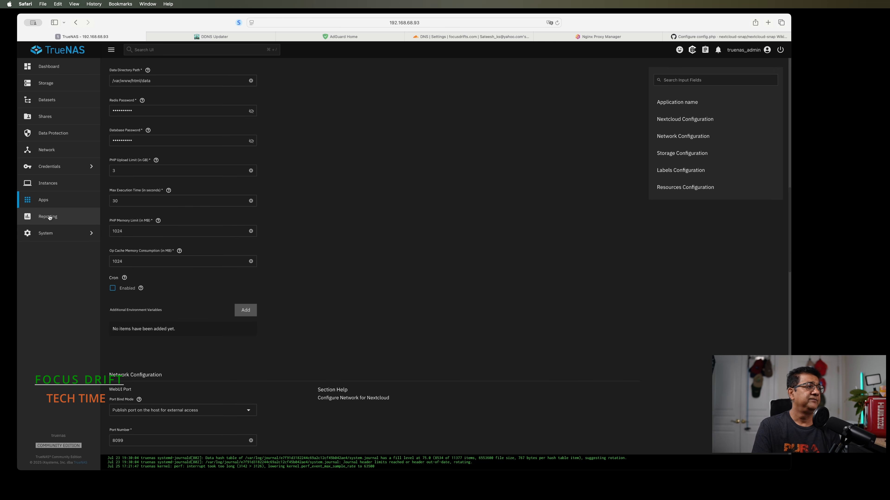
Return to the installed applications without updating the configuration and open Nextcloud's web interface, dismissing the saved-login suggestion
click(49, 204)
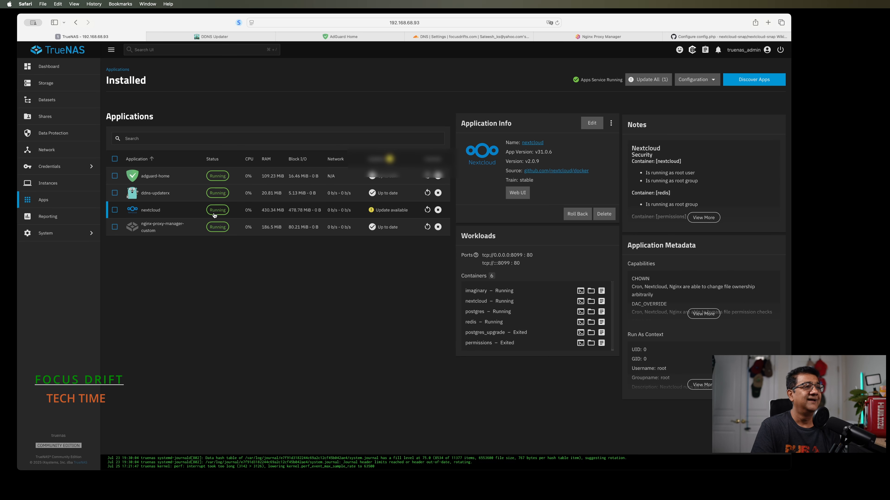
click(516, 192)
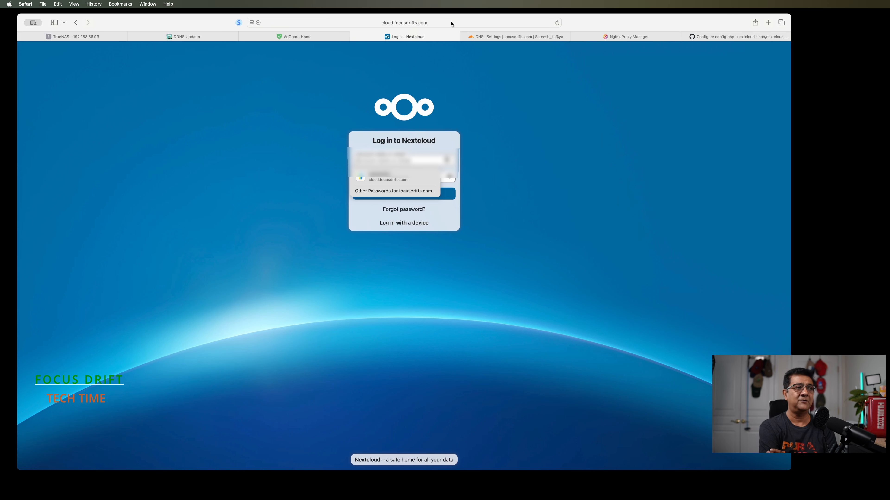
click(550, 131)
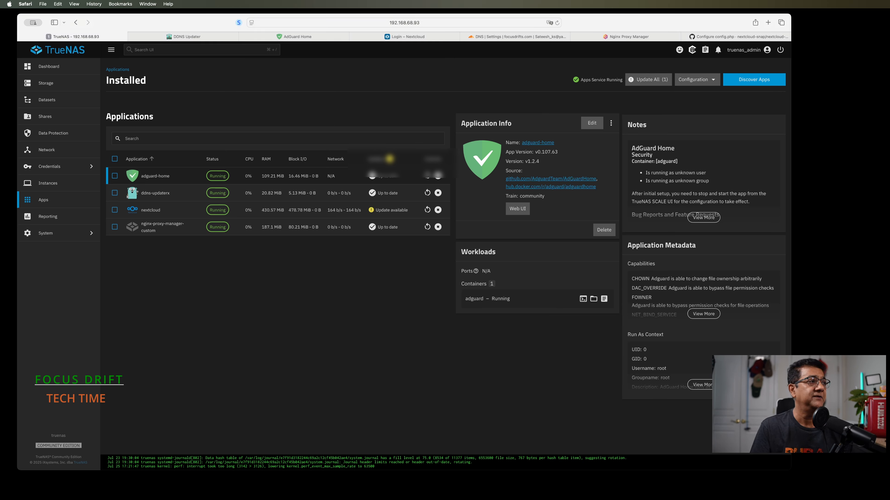
Switch to the GitHub wiki page on configuring config.php and highlight the example trusted_domains array
click(45, 234)
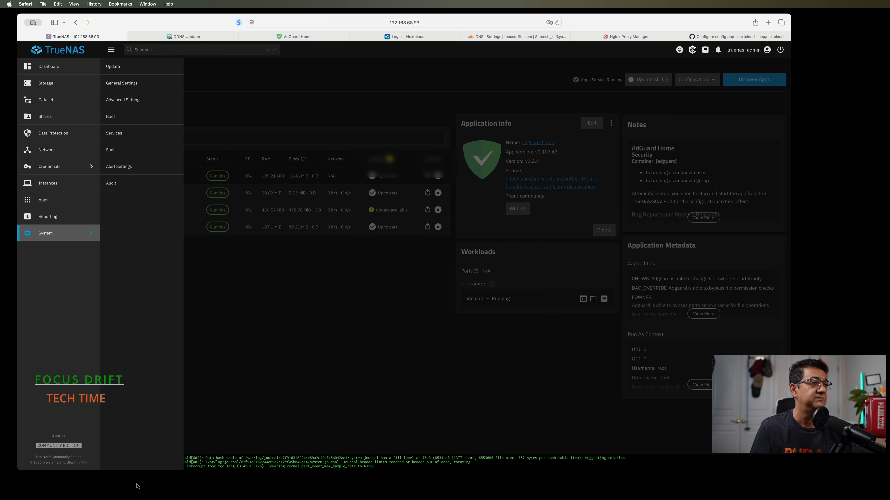
click(739, 37)
scroll(430, 219, down, 4)
scroll(431, 219, up, 4)
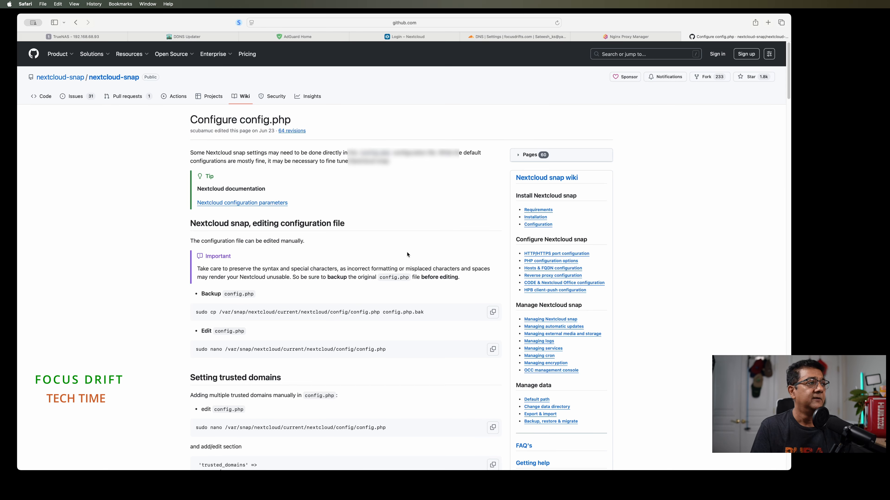
scroll(394, 275, down, 4)
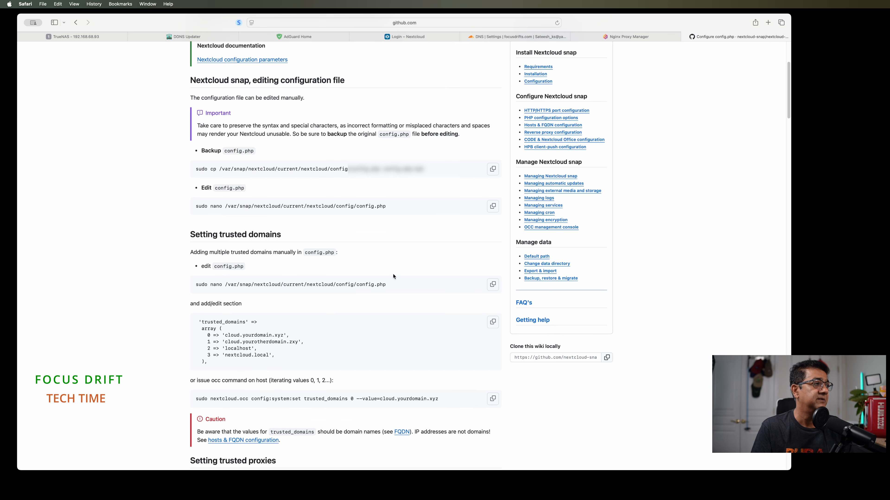
scroll(381, 293, down, 4)
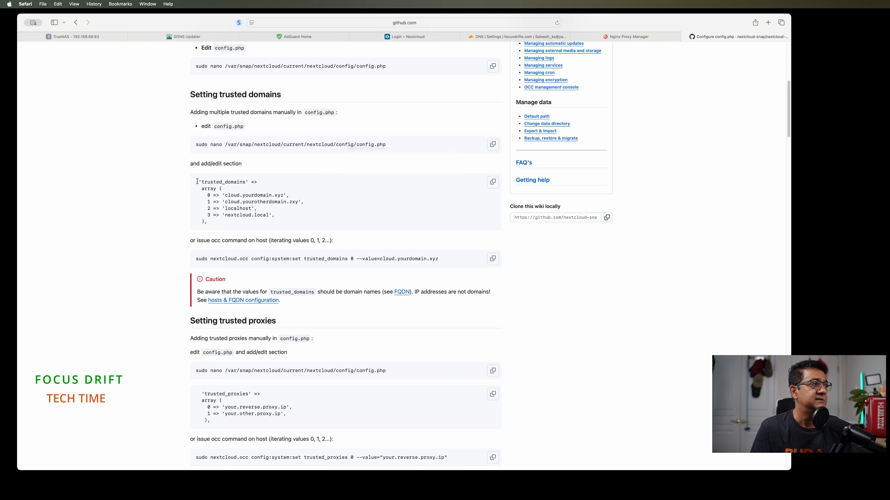
drag(197, 182, 270, 224)
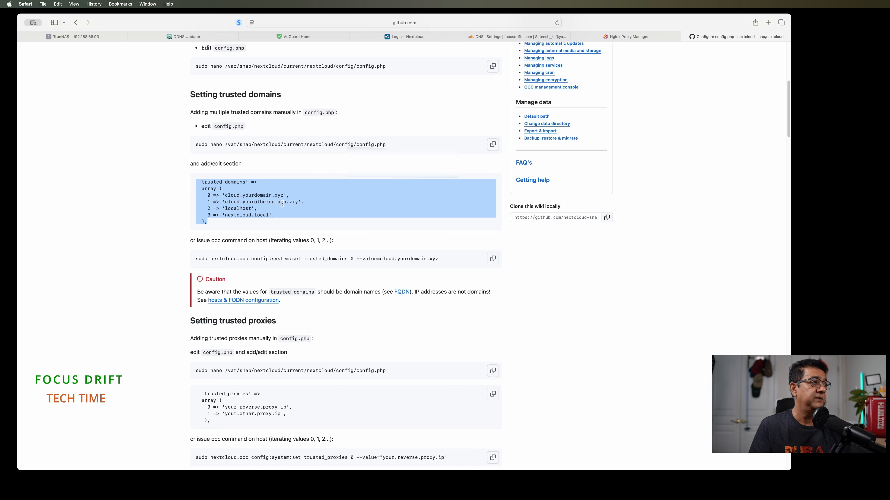
Examine the wiki's sections on setting trusted proxies and the overwriteprotocol and overwritehost parameters
scroll(283, 204, down, 5)
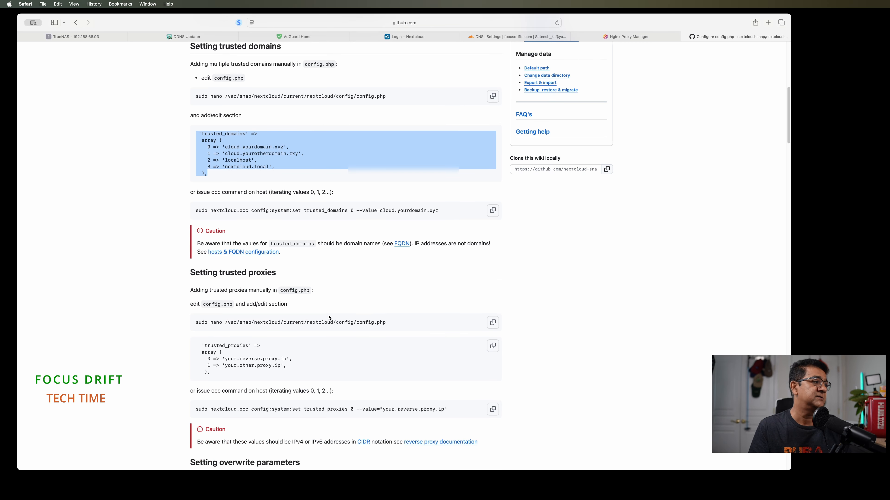
scroll(325, 312, down, 5)
scroll(304, 294, down, 6)
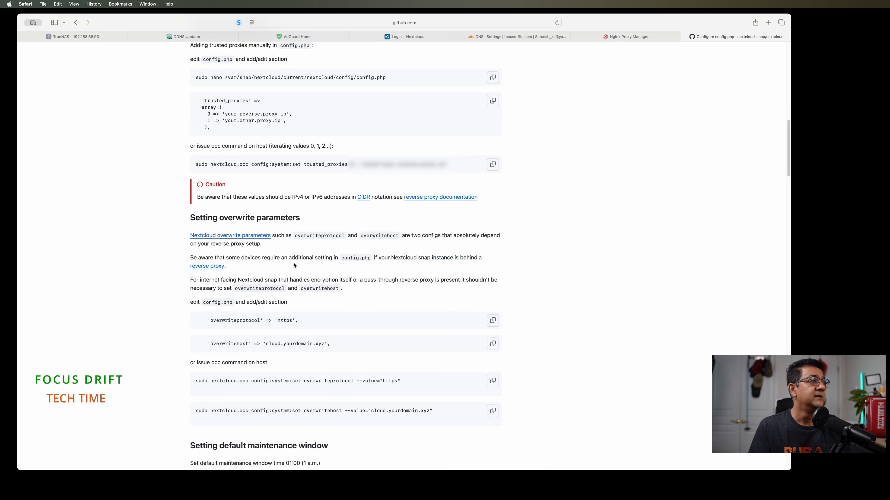
Switch back to TrueNAS and open the system shell
click(87, 37)
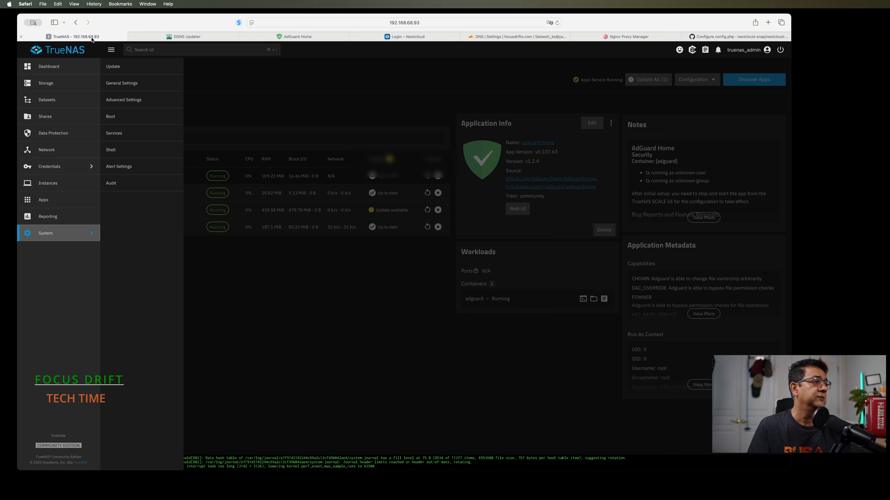
click(55, 231)
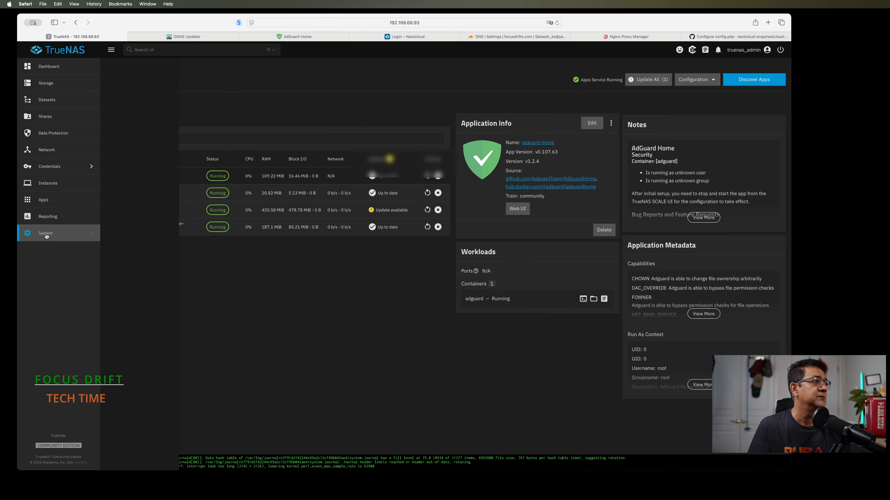
click(73, 238)
click(115, 151)
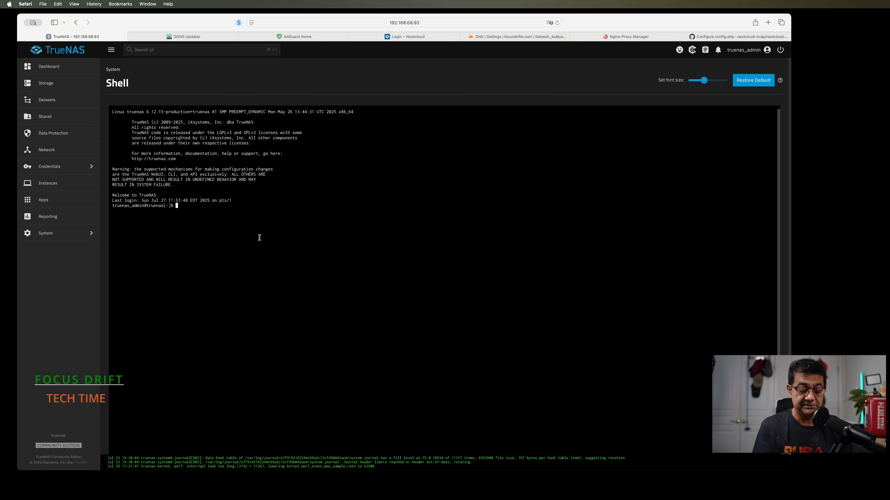
Change the shell's directory to /mnt/AppPool/NextCloudApp and list its contents with ls
text(cd /mnt/)
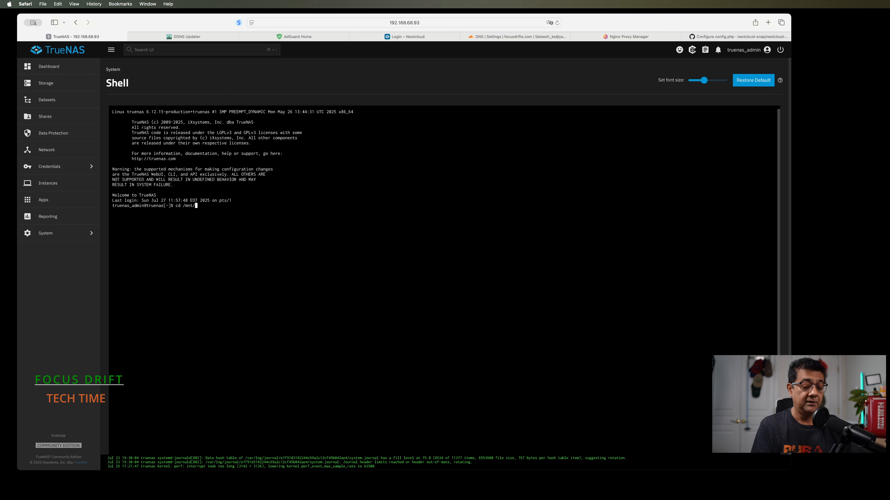
text(Ap)
key(Tab)
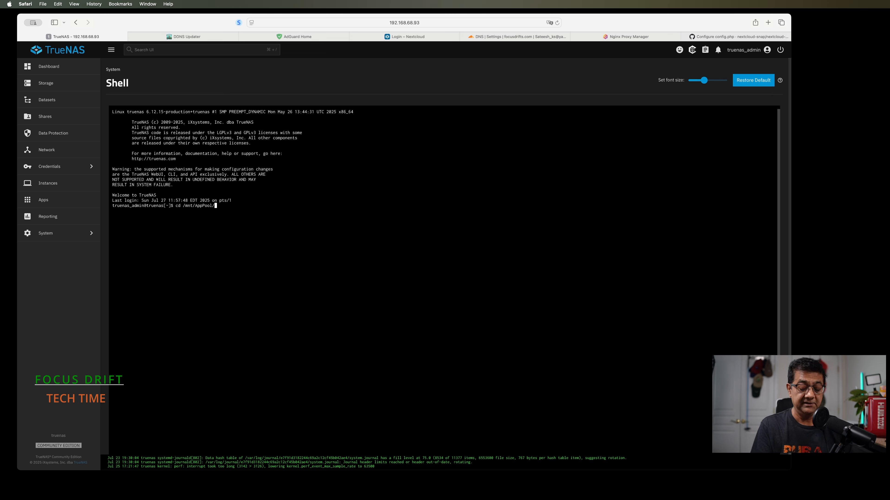
text(N)
key(Tab)
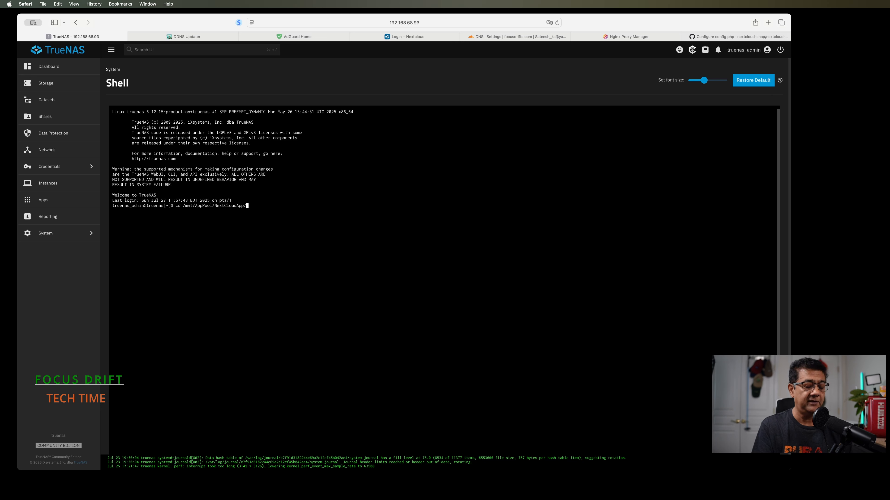
key(BackSpace)
key(Return)
text(ls)
key(Return)
Change the shell's directory to AppStorage and list its contents with ls
text(c)
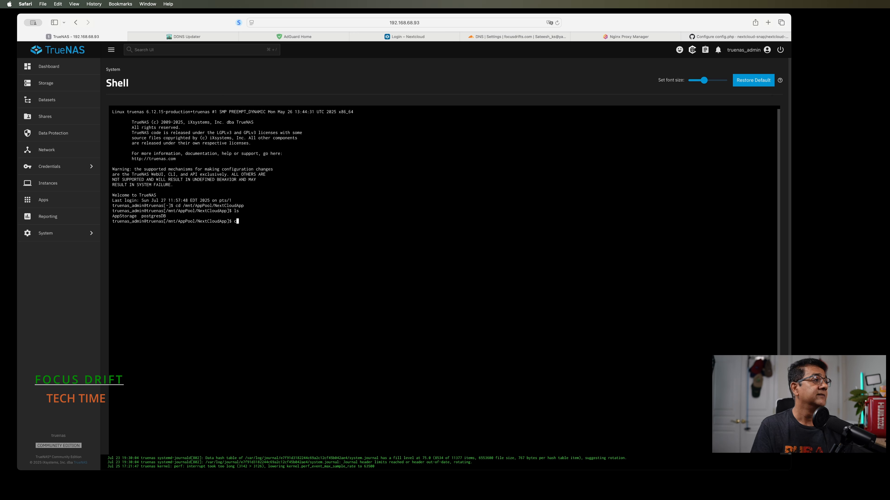
text(d A)
key(Tab)
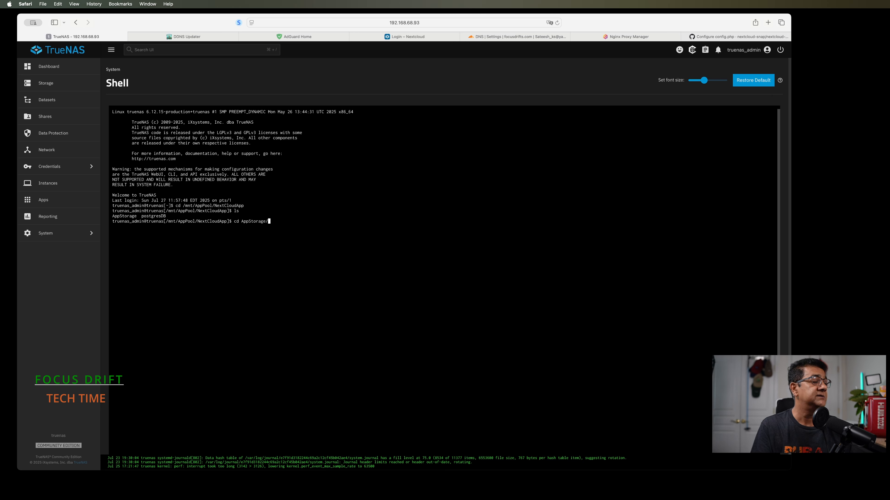
key(BackSpace)
key(Return)
text(ls)
key(Return)
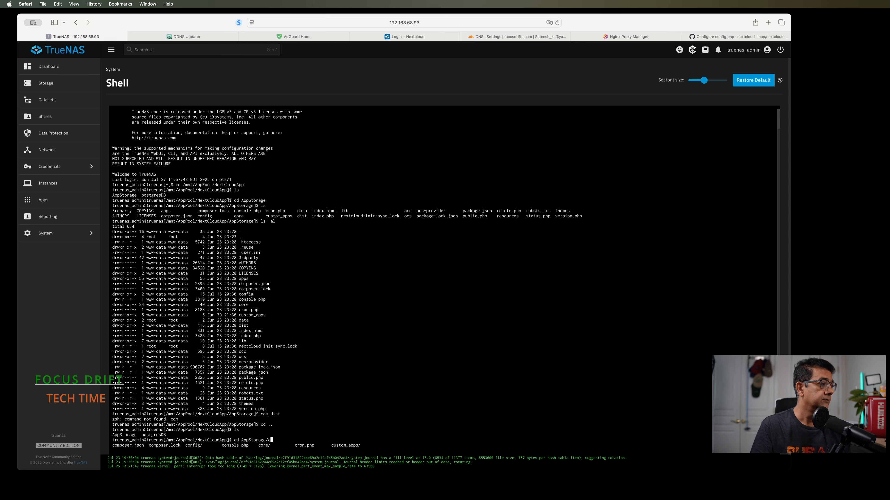
Change the directory to AppStorage/config and list the configuration files with ls
text(o)
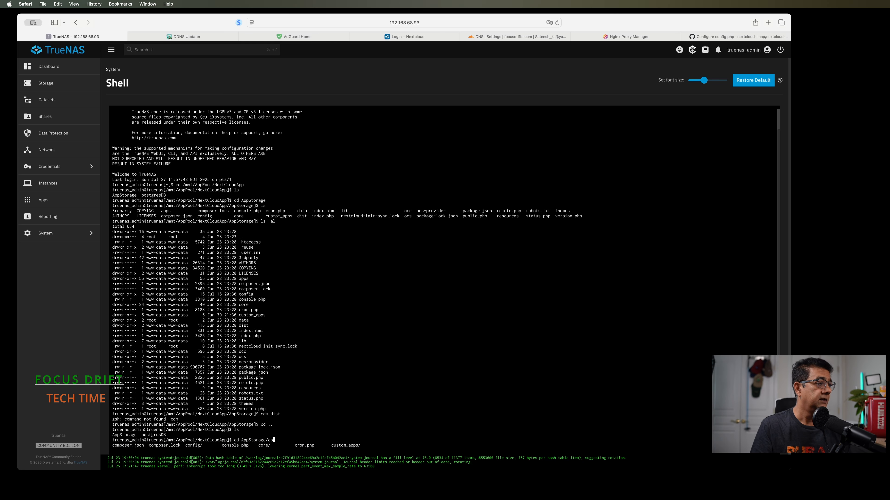
text(n)
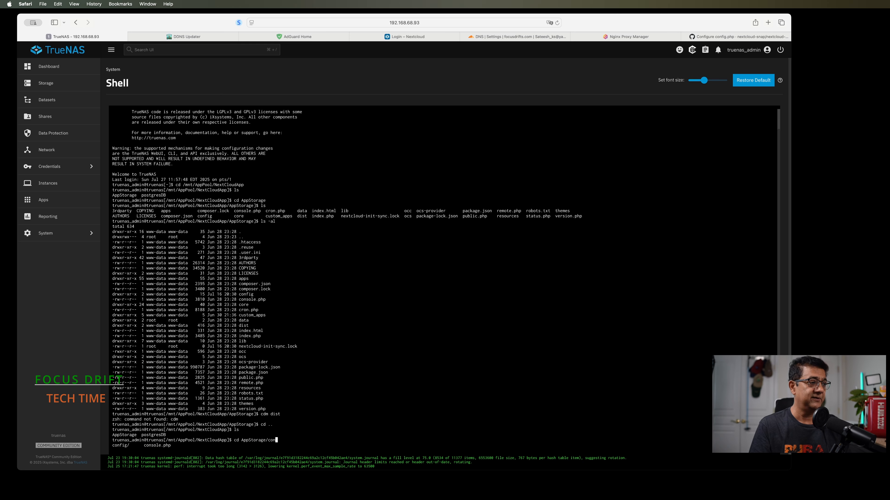
text(f)
key(Tab)
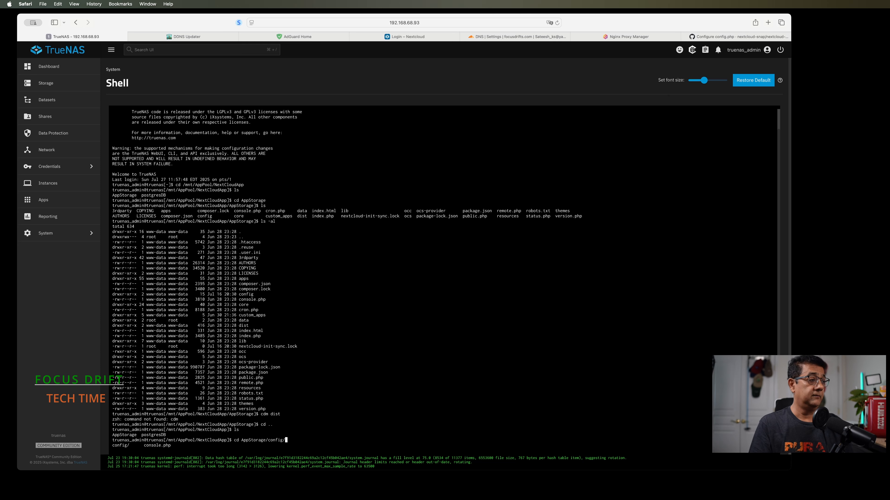
key(Return)
text(ls)
key(Return)
Clear the stray characters from the prompt and open config.php in the nano editor
text(\)
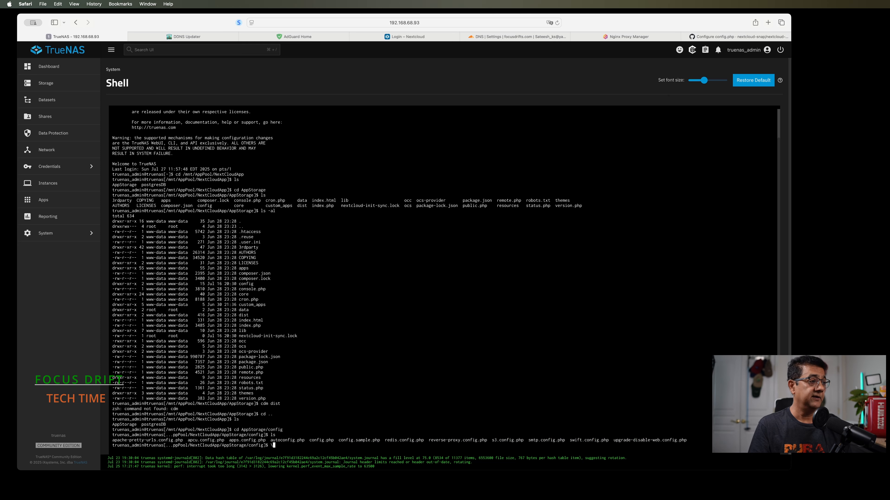
text(c)
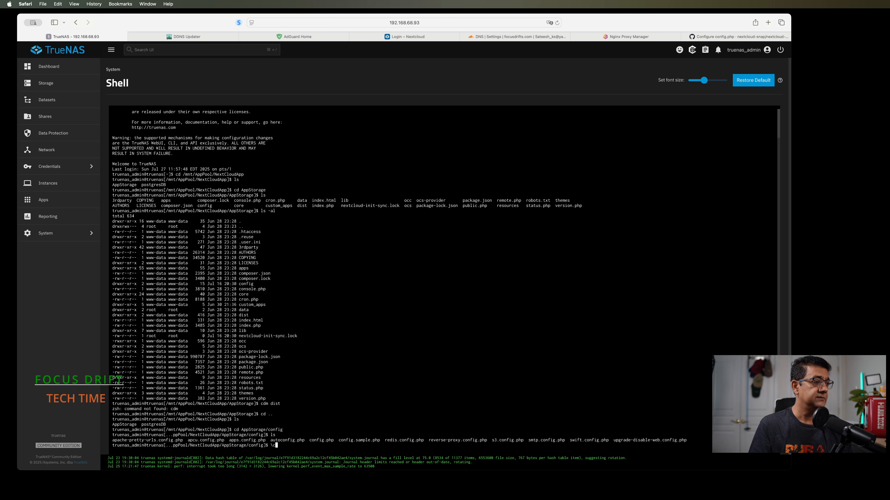
key(Tab)
key(BackSpace)
key(BackSpace)
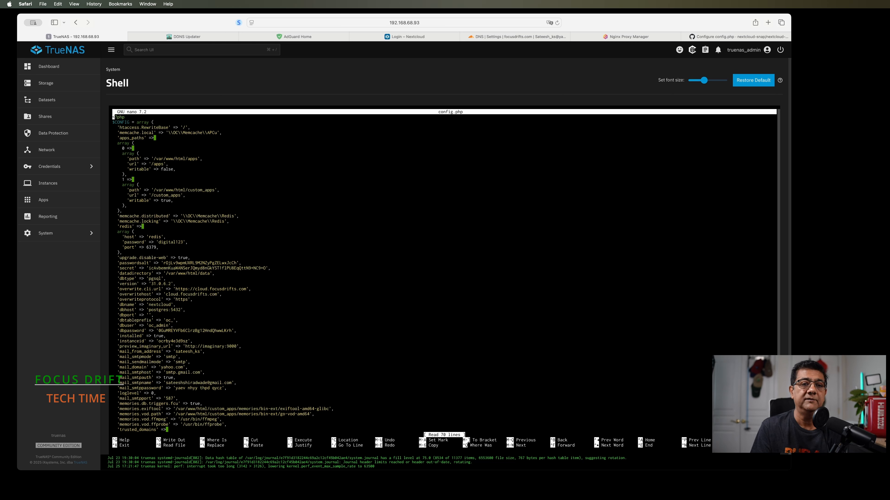
Read through config.php from the opening lines past the apps paths and Redis block to the database settings
key(Down)
key(Down)
key(Down)
key(Down)
key(Down)
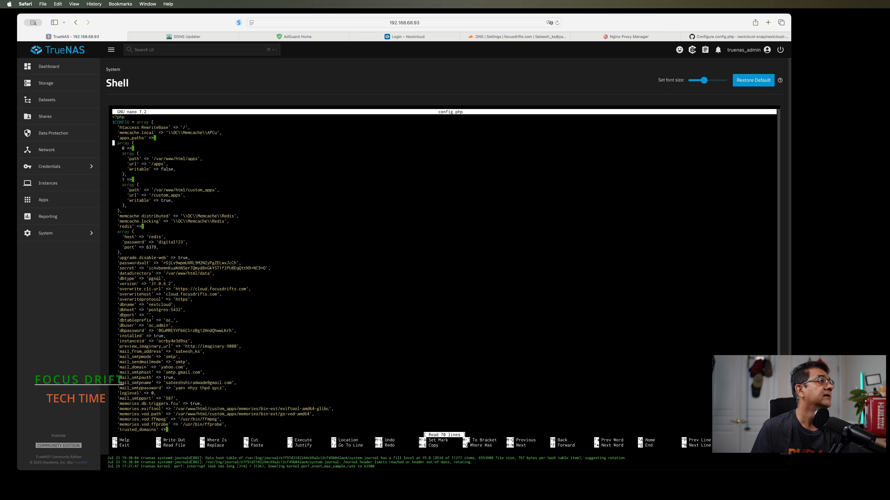
key(Down)
key(Down)
key(Down)
key(Down)
key(Down)
key(Down)
key(Down)
key(Down)
key(Down)
key(Down)
key(Down)
key(Down)
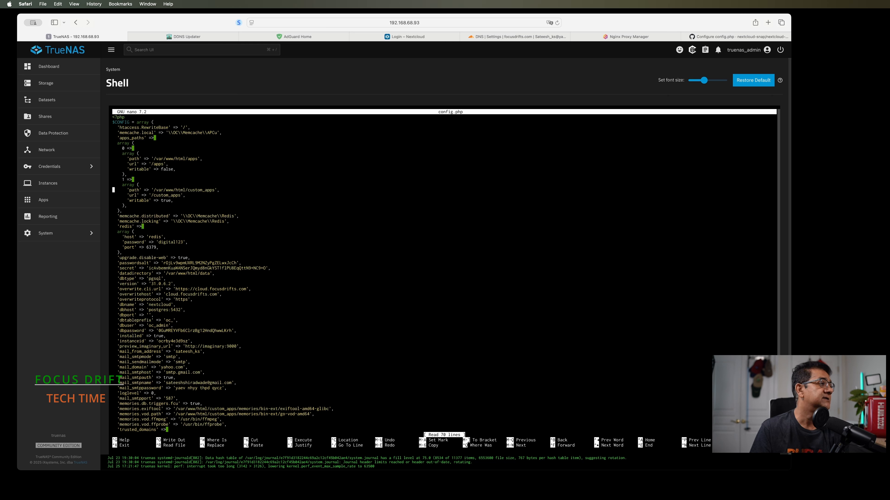
key(Down)
key(Down)
key(Down)
key(Down)
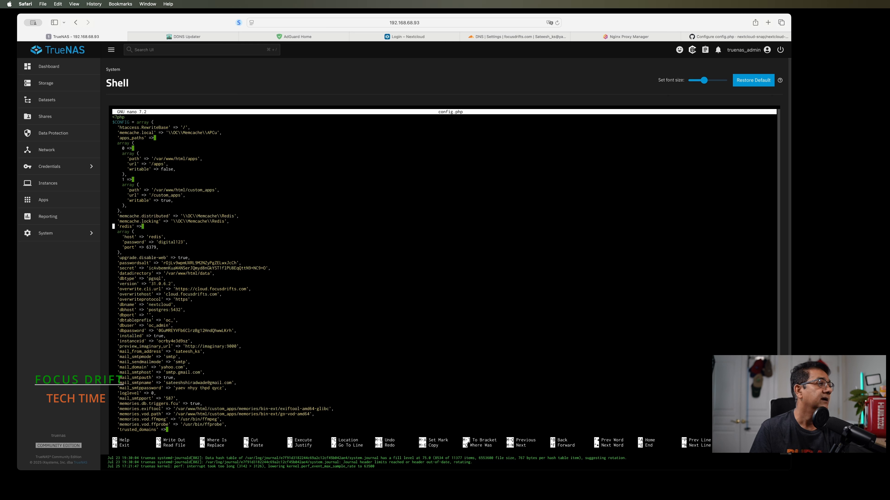
key(Down)
key(Down)
key(Down)
key(Down)
key(Down)
key(Down)
key(Down)
key(Down)
key(Down)
key(Down)
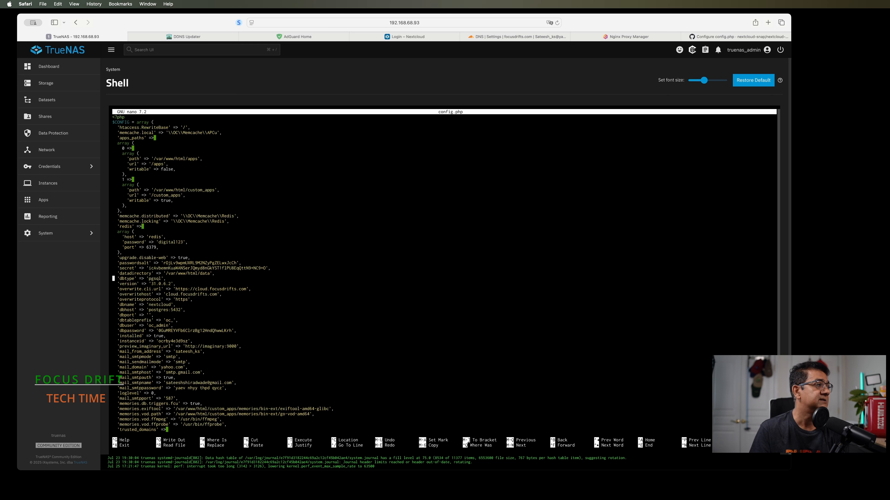
key(Down)
key(Down)
key(Down)
key(Down)
key(Down)
key(Down)
key(Down)
key(Down)
key(Down)
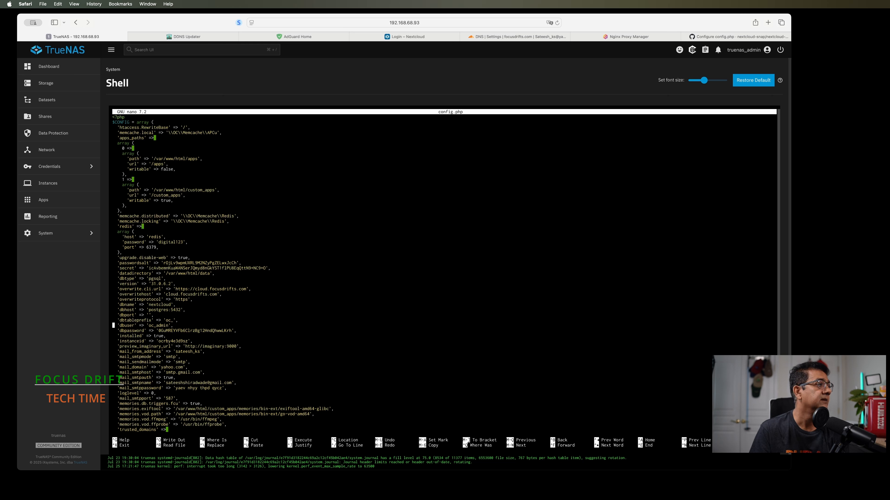
key(Down)
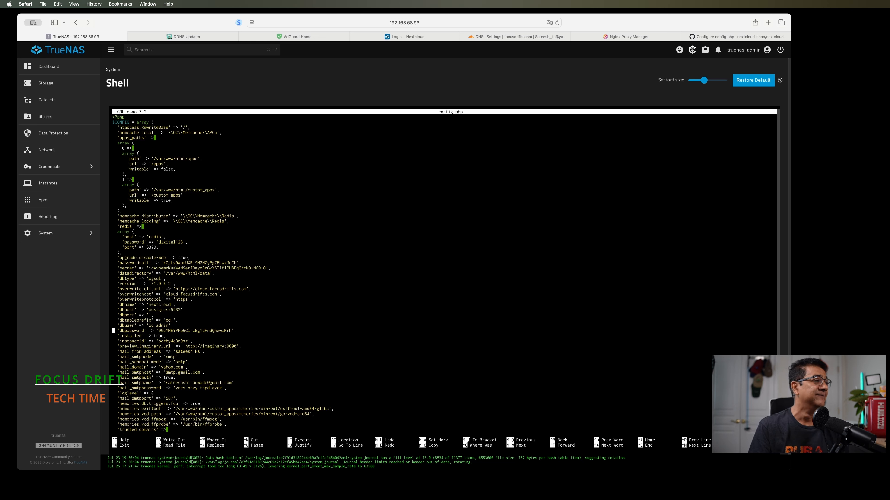
Read on through the mail and memories settings to the trusted_domains array at the end of config.php
key(Down)
key(Down)
key(Down)
key(Down)
key(Down)
key(Down)
key(Down)
key(Down)
key(Down)
key(Down)
key(Down)
key(Down)
key(Down)
key(Down)
key(Down)
key(Down)
key(Down)
key(Down)
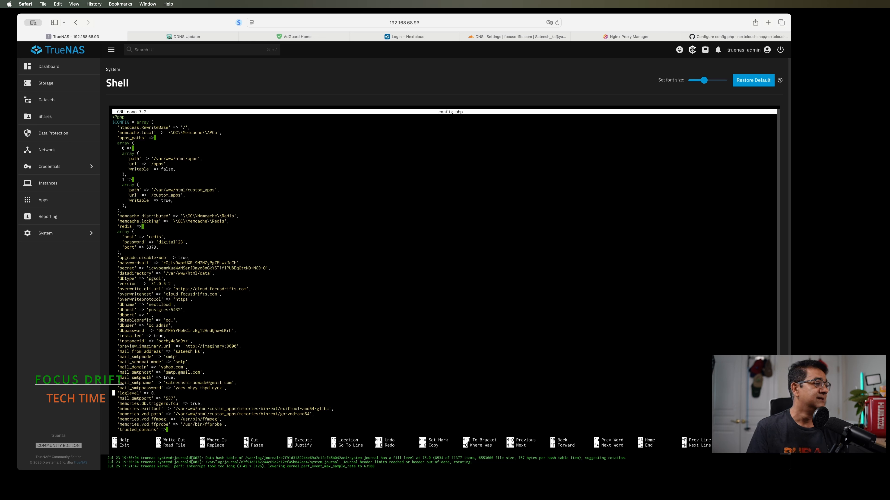
key(Down)
key(Down)
key(Down)
key(Down)
key(Down)
key(Down)
key(Down)
key(Down)
key(Down)
key(Down)
key(Down)
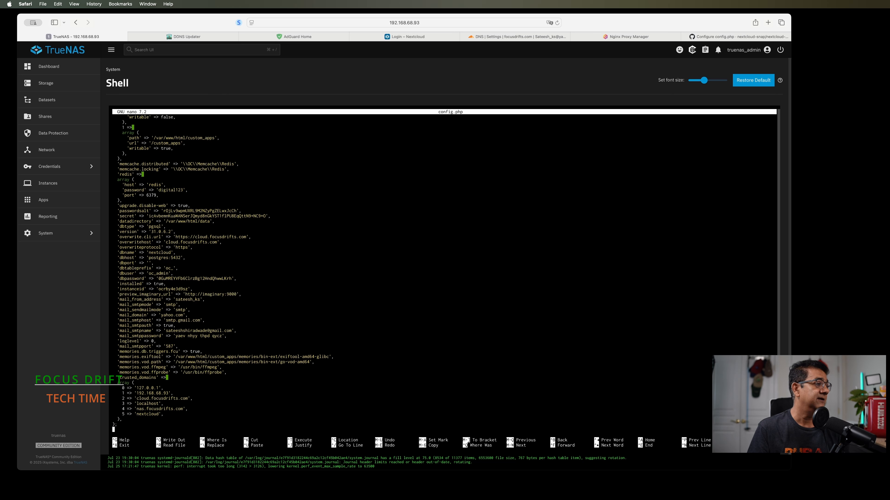
Examine the IP address and domain entries in the trusted_domains array of config.php
key(Up)
key(Up)
key(Up)
key(Up)
key(Up)
key(Up)
key(Up)
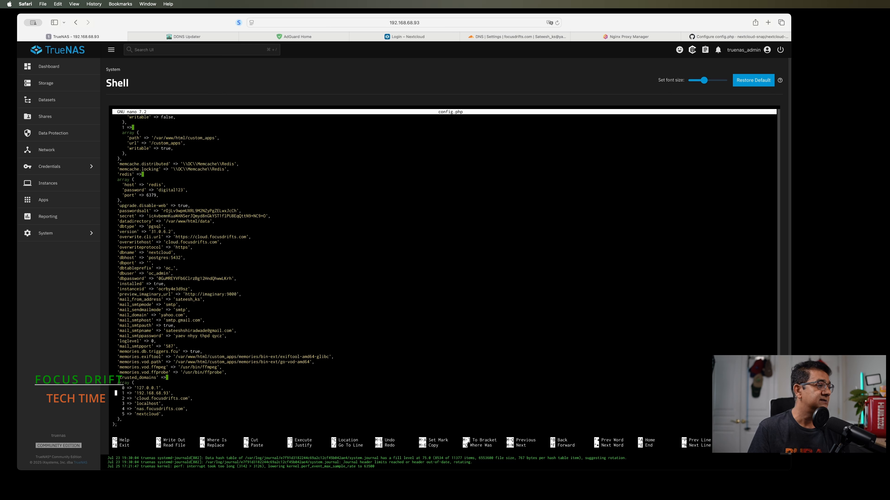
key(Right)
key(Right)
key(Right)
key(Right)
key(Right)
key(Right)
key(Right)
key(Right)
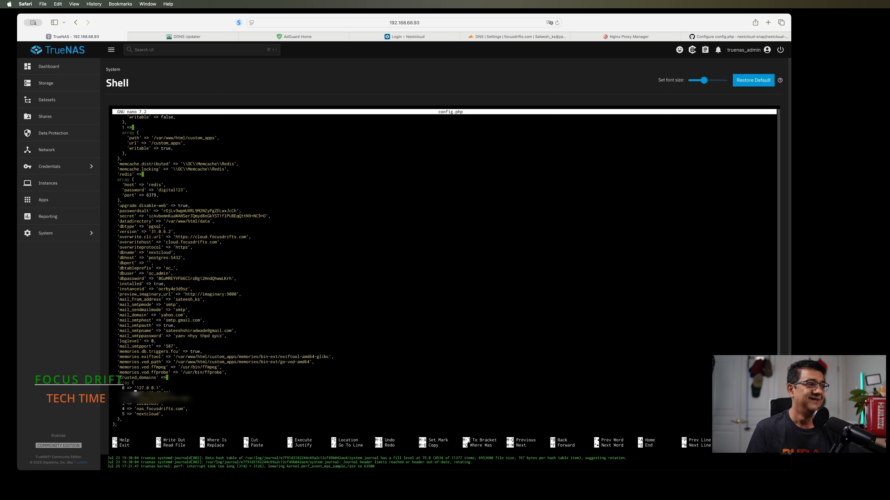
key(Right)
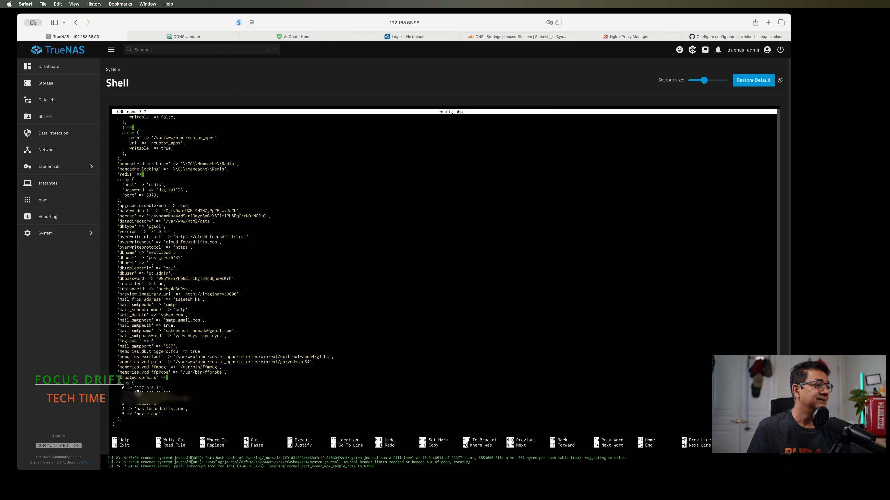
key(Down)
key(Down)
key(Down)
key(Down)
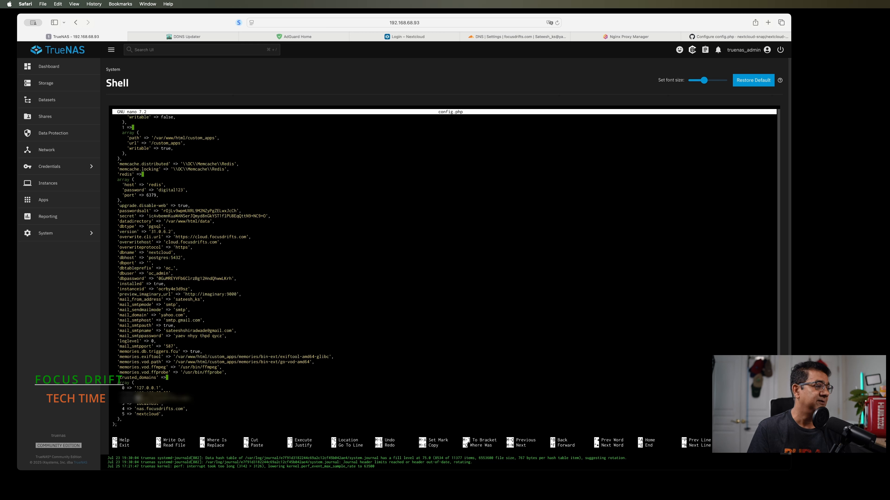
key(Down)
key(Down)
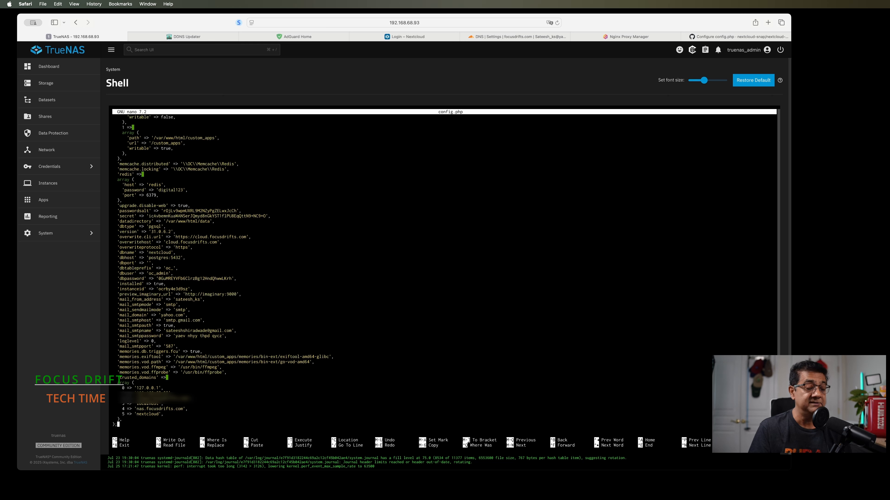
Go back up from trusted_domains to examine the mail and database settings in config.php
key(Up)
key(Up)
key(Up)
key(Up)
key(Up)
key(Up)
key(Up)
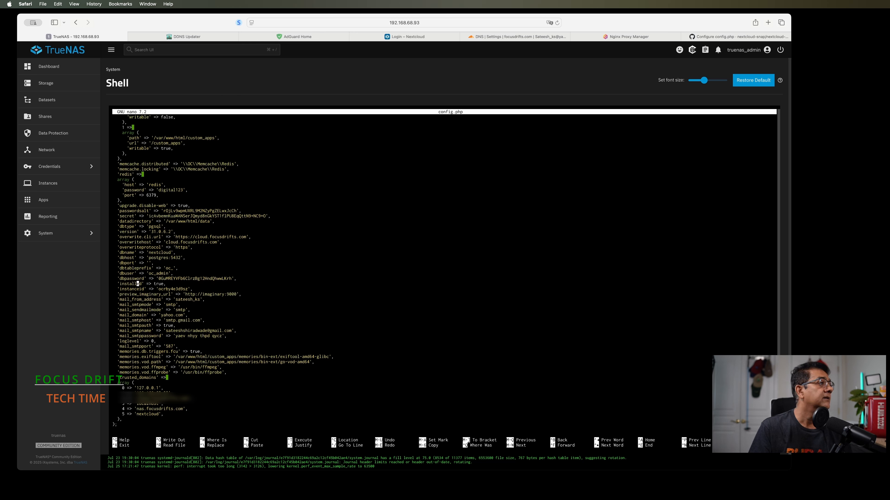
key(Up)
key(Up)
key(Up)
key(Up)
key(Up)
key(Up)
key(Up)
key(Up)
key(Up)
key(Up)
key(Up)
key(Up)
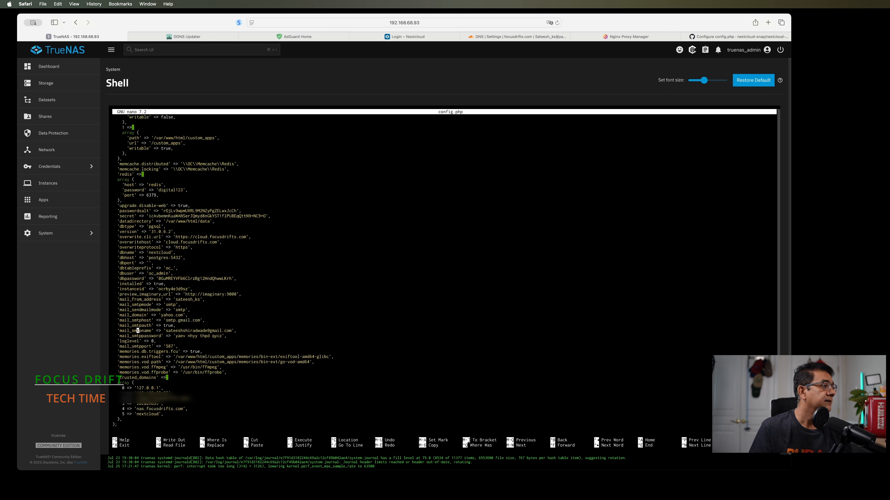
Review the settings of config.php between the mail SMTP entries and the Redis host entry
key(Down)
key(Down)
key(Down)
key(Down)
key(Down)
key(Down)
key(Down)
key(Down)
key(Down)
key(Down)
key(Down)
key(Down)
key(Down)
key(Up)
key(Up)
key(Up)
key(Up)
key(Up)
key(Up)
key(Up)
key(Up)
key(Up)
key(Up)
key(Up)
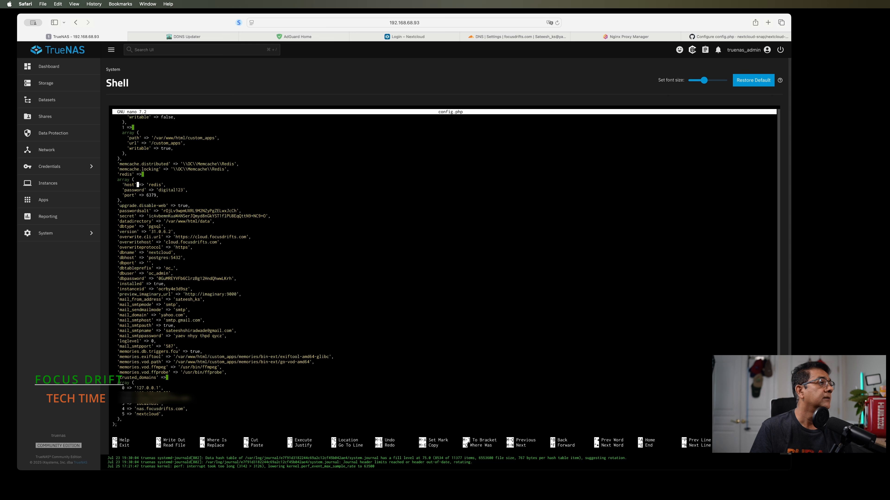
Read config.php from the Redis host, password and port entries down to the overwrite settings
key(Down)
key(Down)
key(Down)
key(Down)
key(Down)
key(Down)
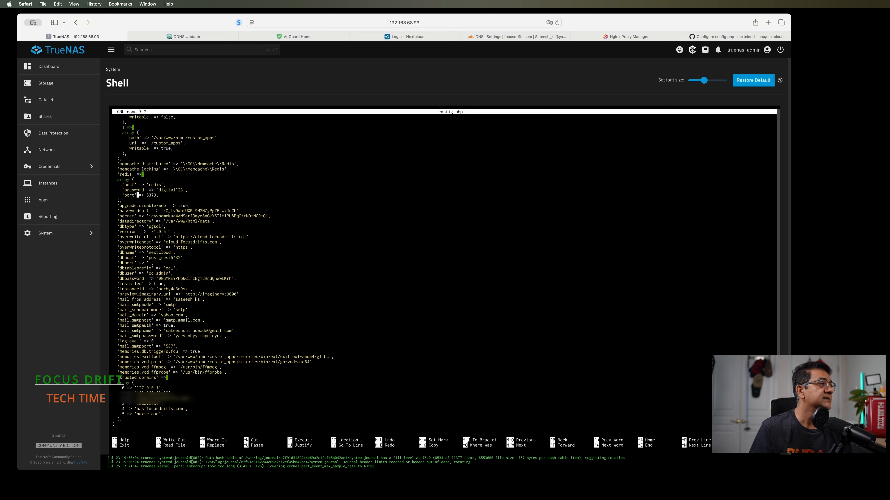
key(Down)
key(Down)
key(Down)
key(Down)
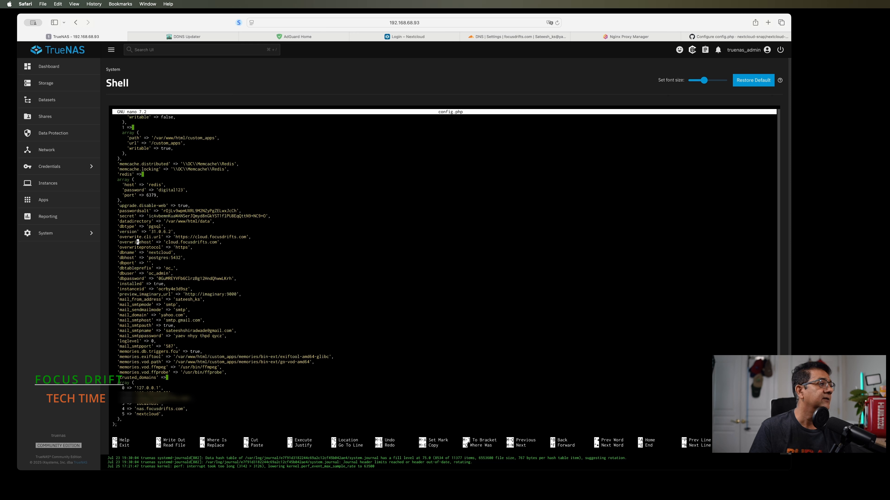
key(Down)
key(Up)
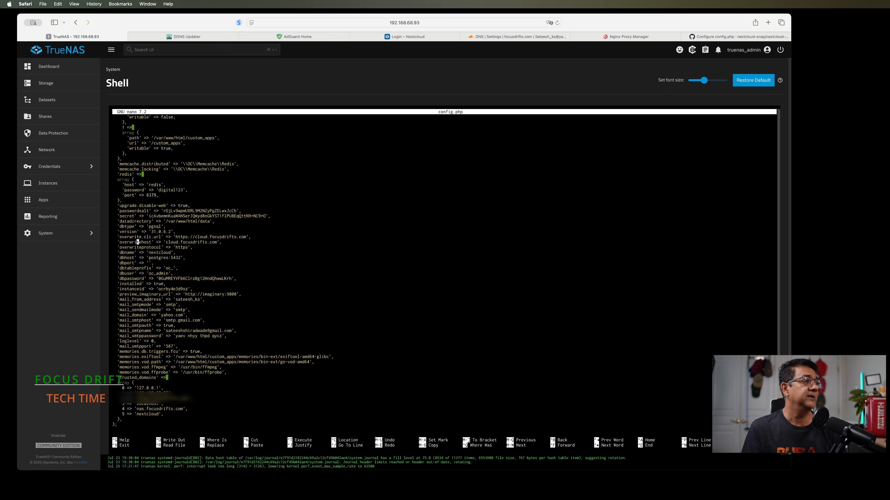
Examine the overwrite.cli.url and overwritehost values in config.php, and exit nano without changing the file
key(Up)
key(Right)
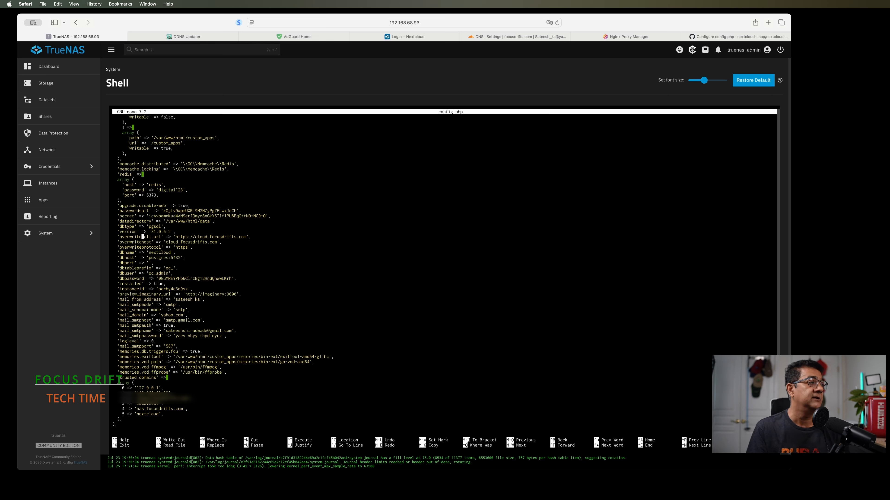
key(Right)
key(Right)
key(Right)
key(Right)
key(Right)
key(Right)
key(Right)
key(Right)
key(Right)
key(Right)
key(Down)
key(Right)
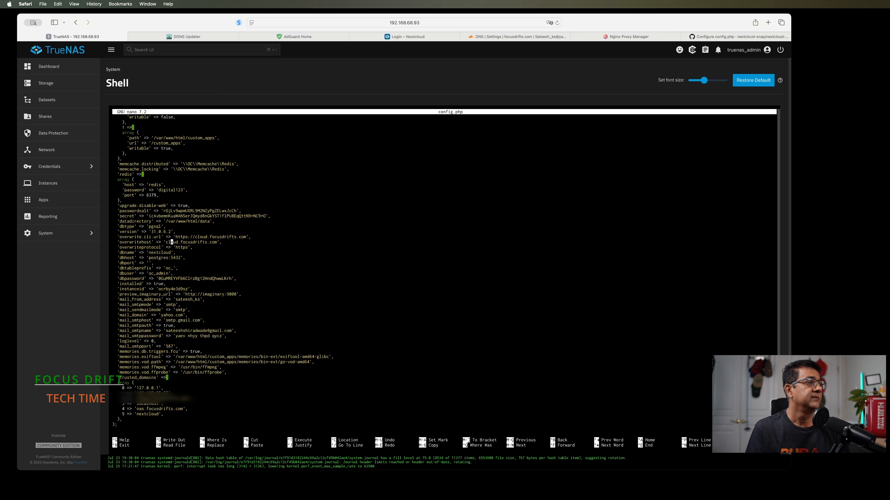
key(Right)
key(Right)
key(Right)
key(Right)
key(Right)
key(Right)
key(Right)
key(Right)
key(Right)
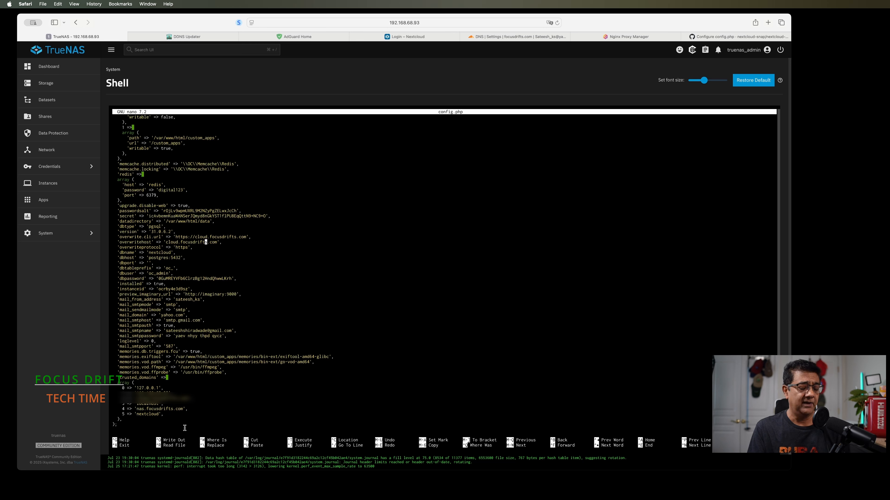
key(ctrl+x)
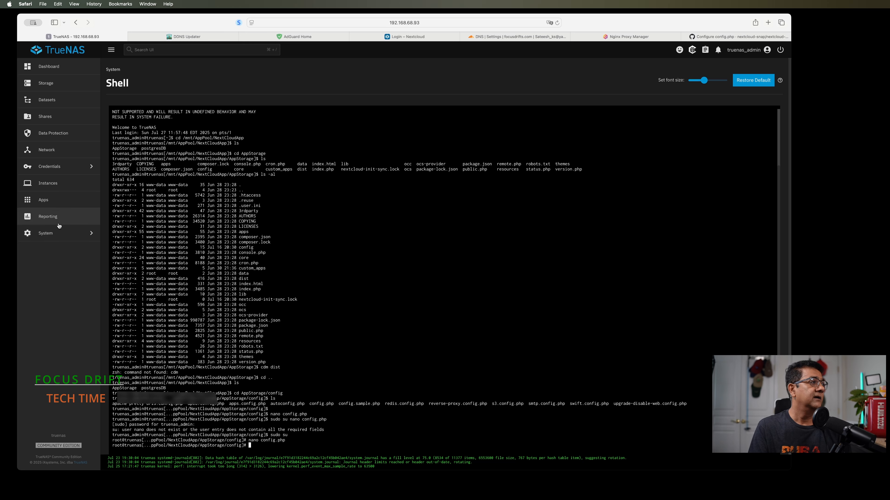
Show the application info and workload ports of the installed nginx-proxy-manager-custom app
click(43, 200)
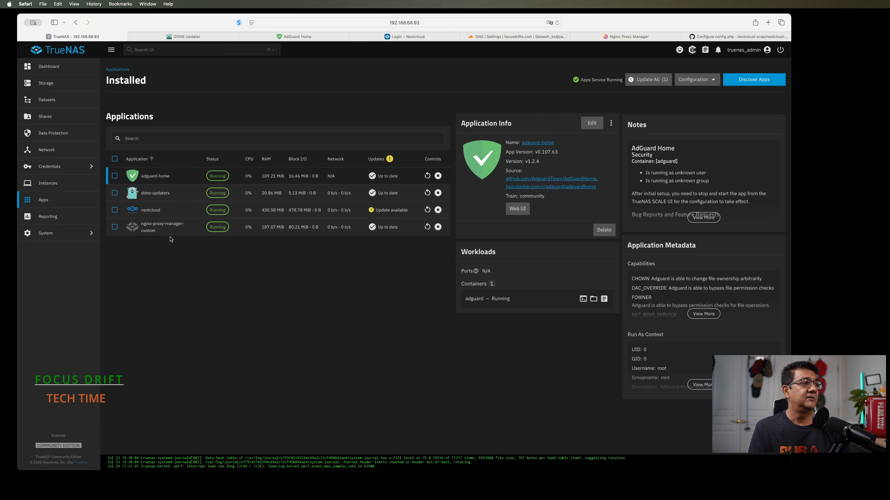
click(163, 227)
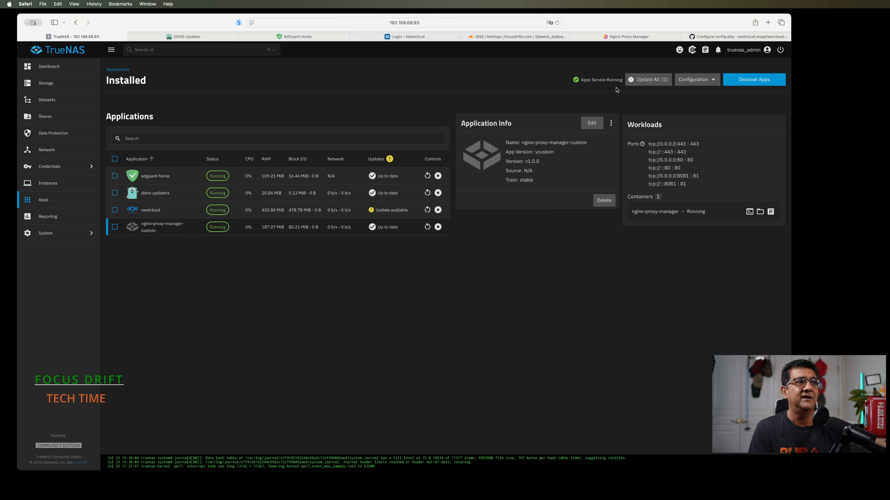
click(596, 123)
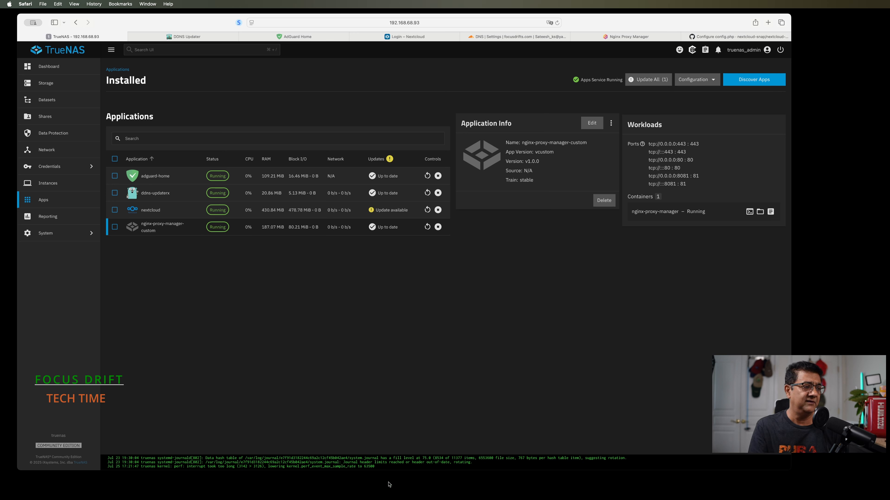
click(352, 484)
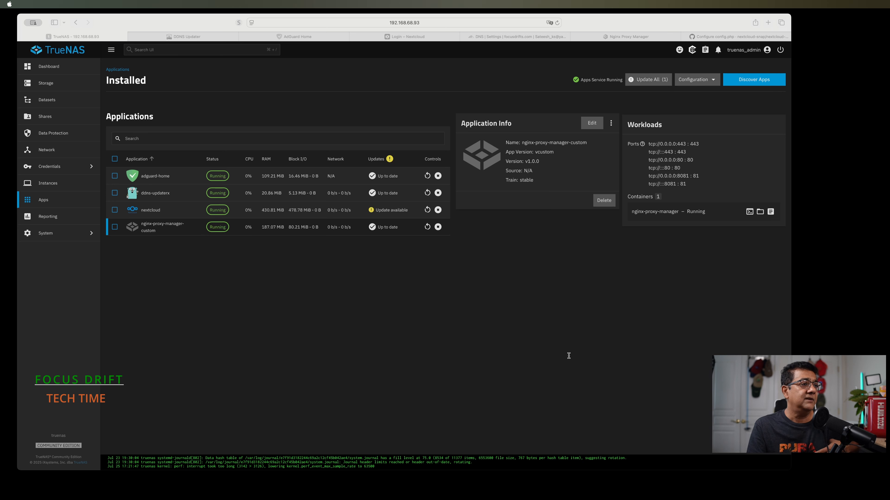
click(283, 347)
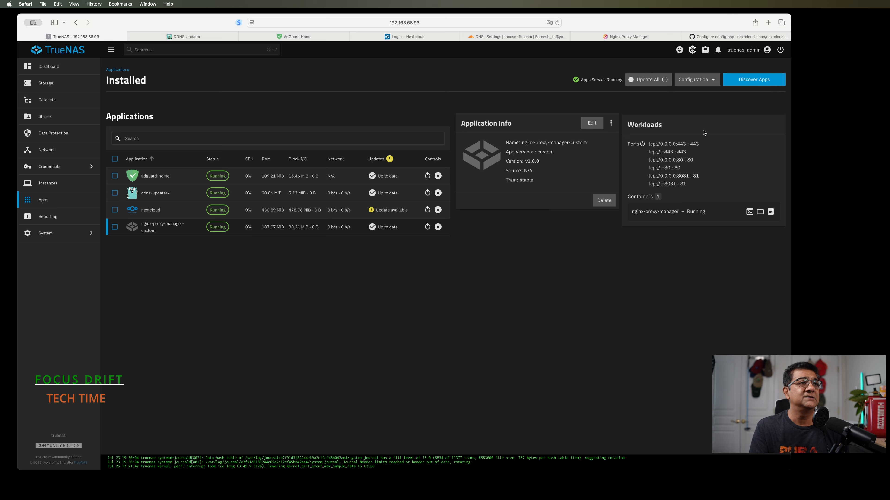
View the Install via YAML form for custom apps in the app catalog, and close it without installing anything
click(757, 83)
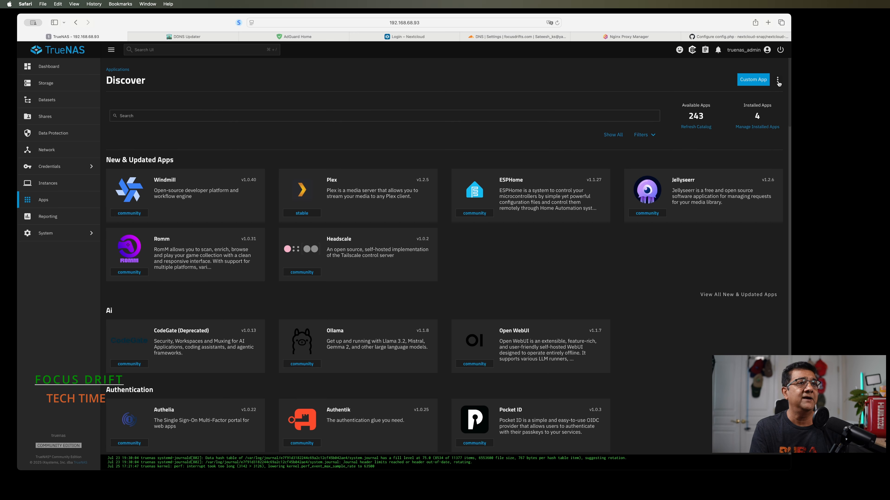
click(777, 80)
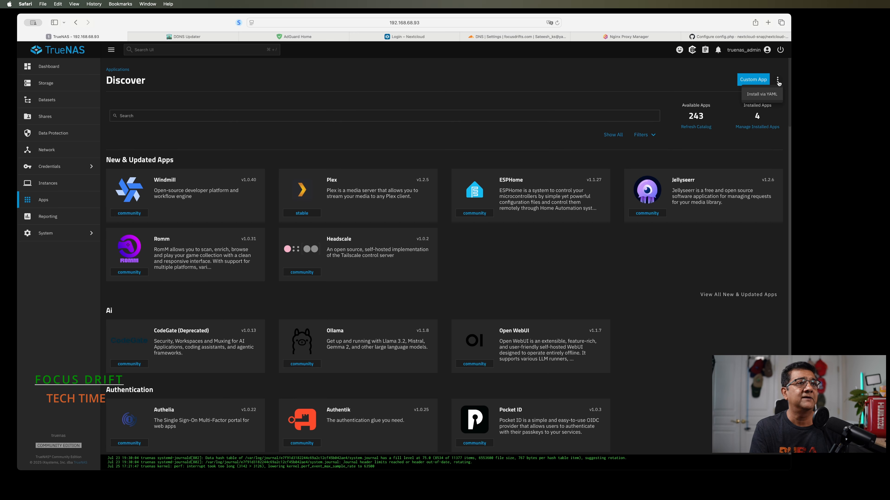
click(770, 93)
click(555, 141)
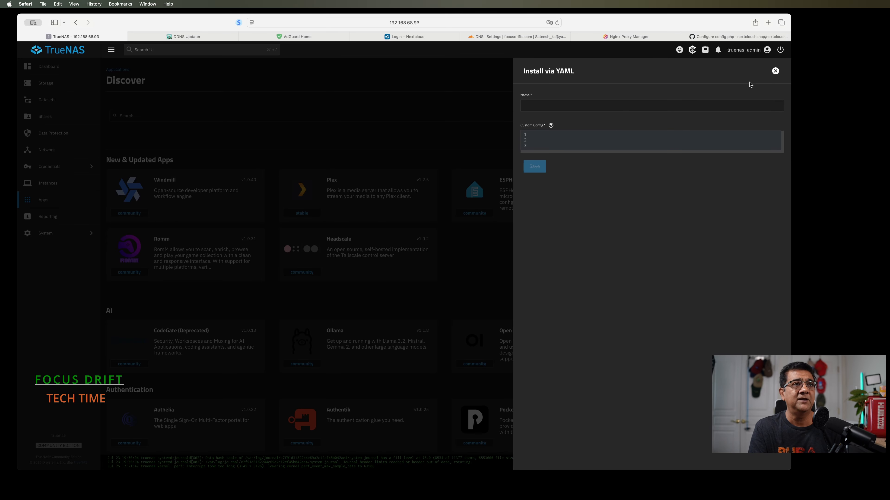
click(776, 71)
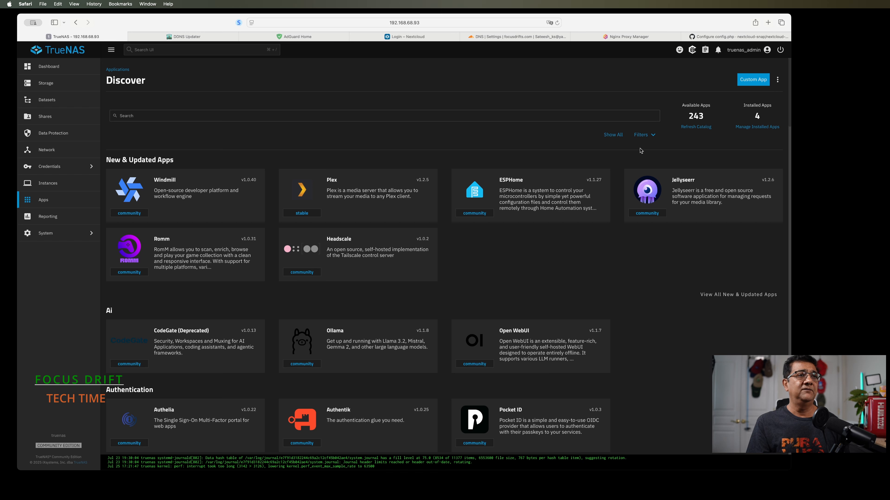
Review the YAML configuration of the installed nginx-proxy-manager-custom app and close it without saving
click(44, 200)
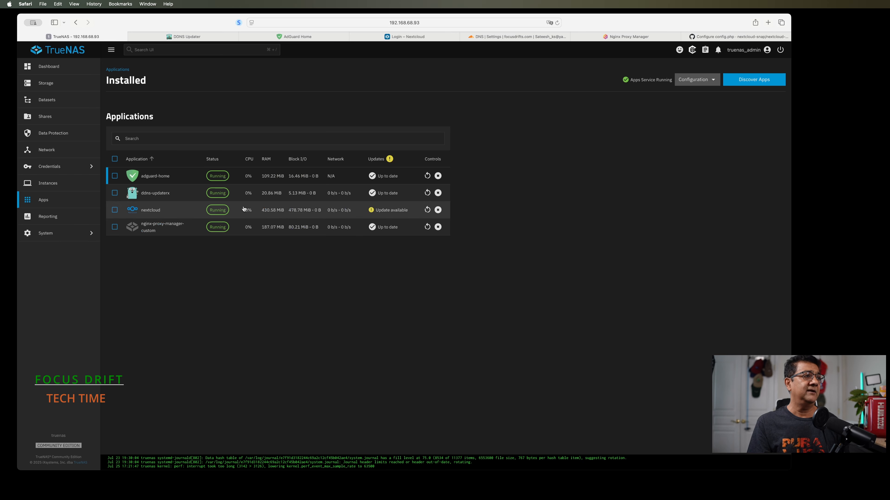
click(151, 227)
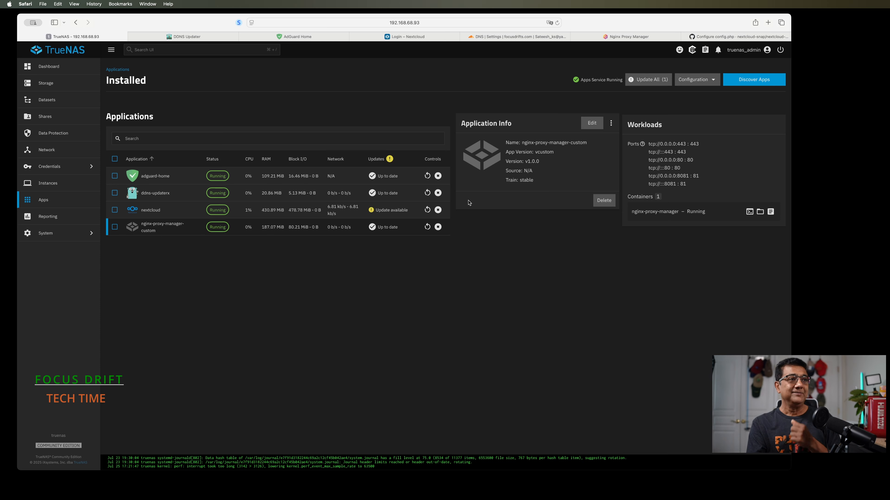
click(592, 123)
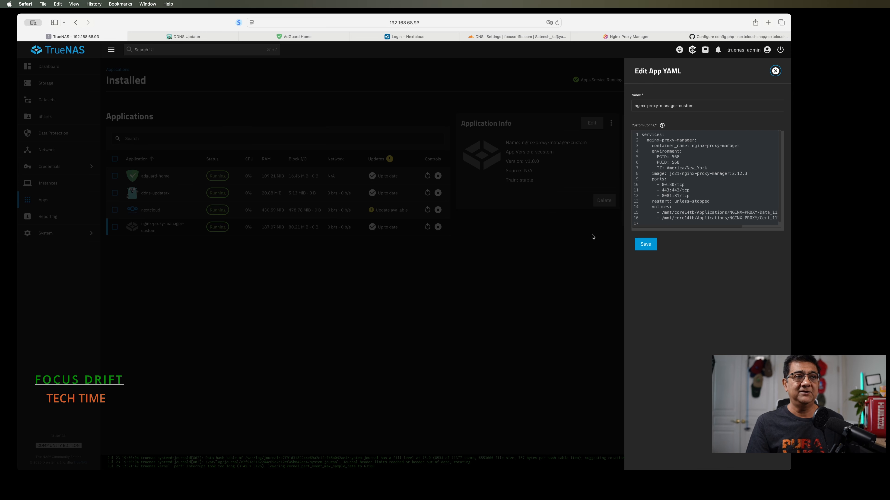
click(775, 71)
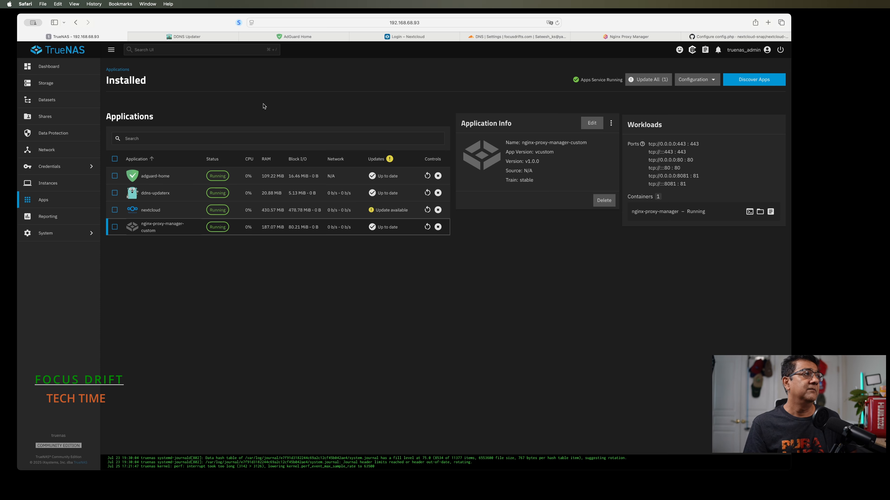
Switch to Nginx Proxy Manager and list its proxy hosts
click(406, 38)
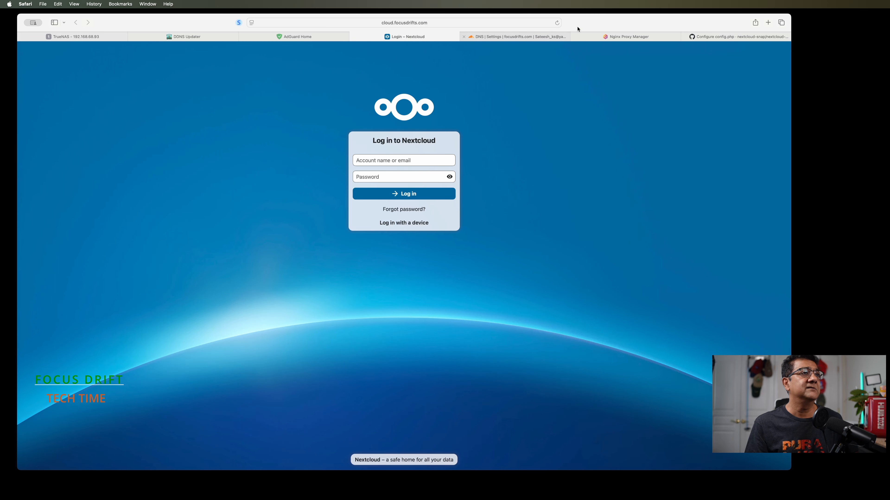
click(620, 36)
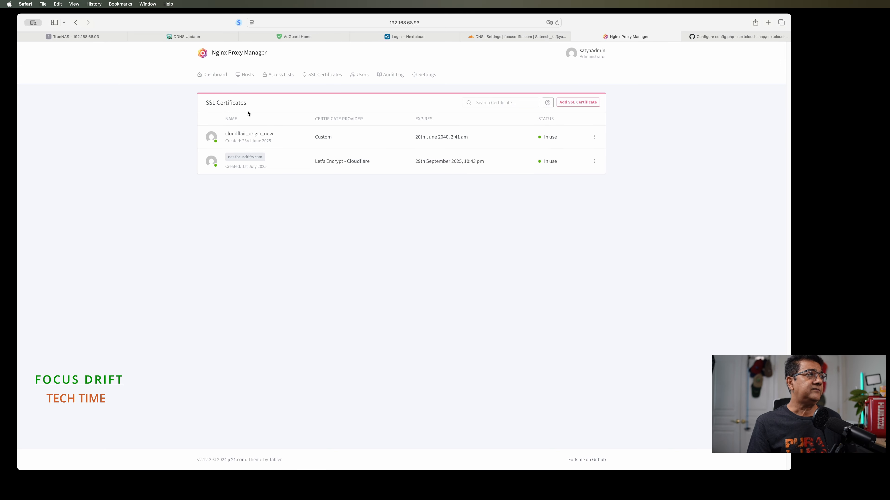
click(219, 77)
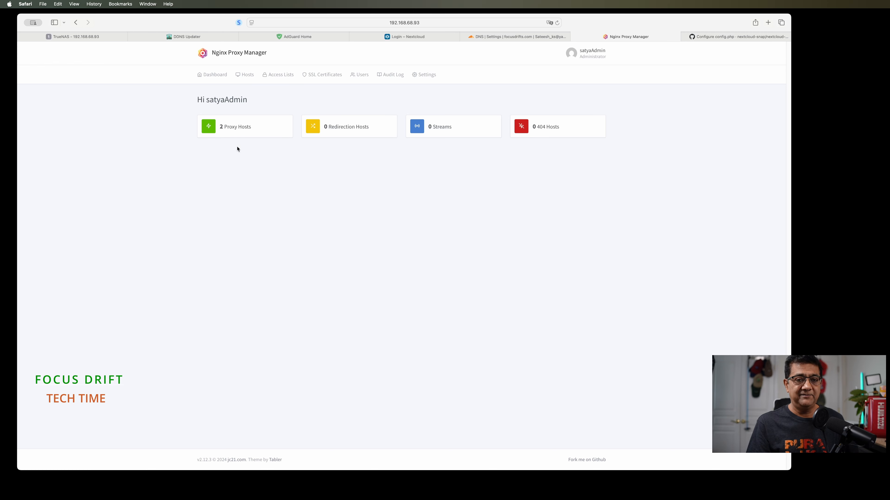
click(225, 127)
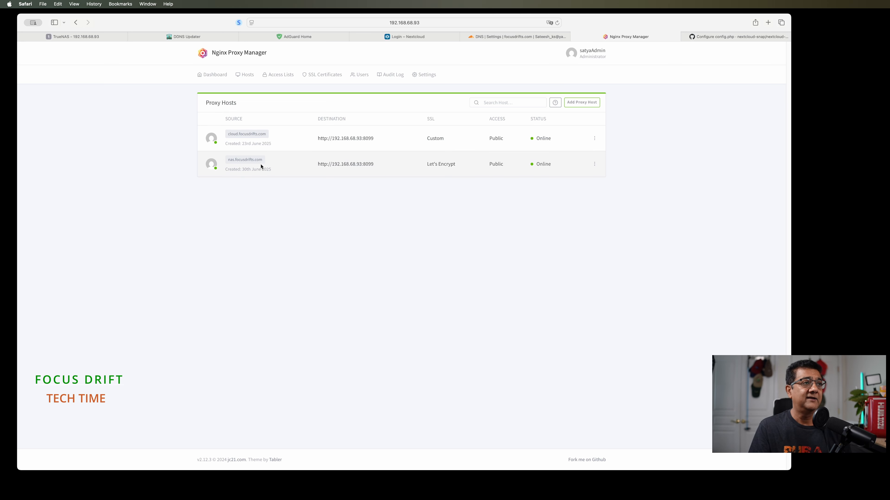
Review the details, SSL, advanced and custom location settings of the cloud.focusdrifts.com proxy host, and close them without saving
click(595, 138)
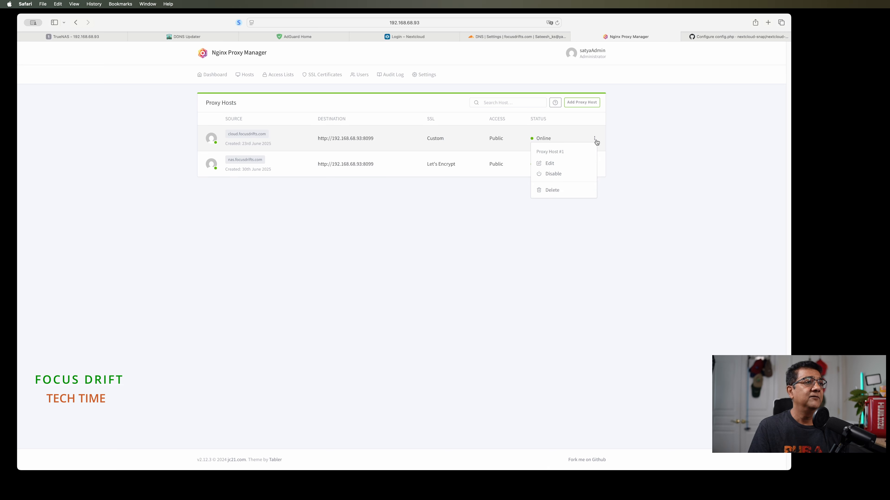
click(550, 163)
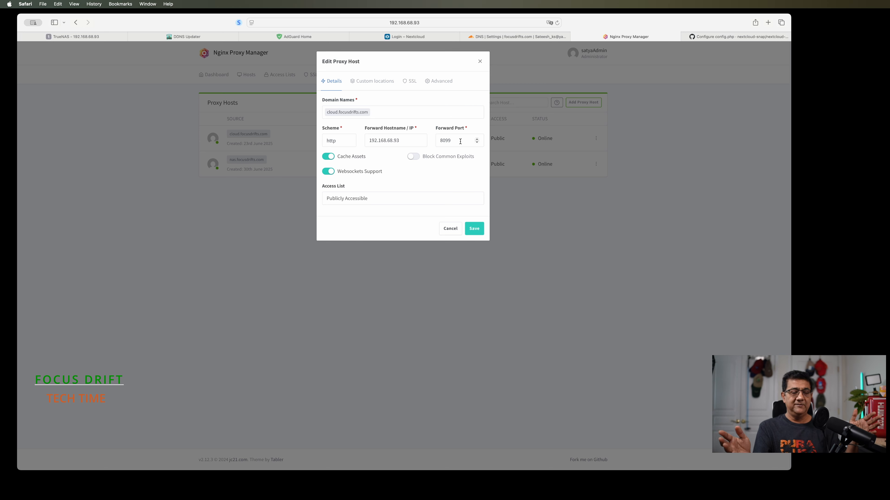
click(409, 81)
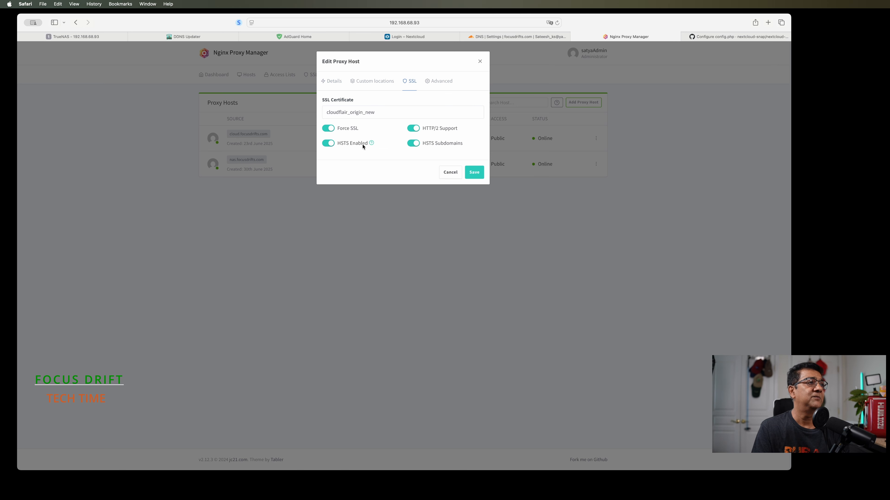
click(442, 81)
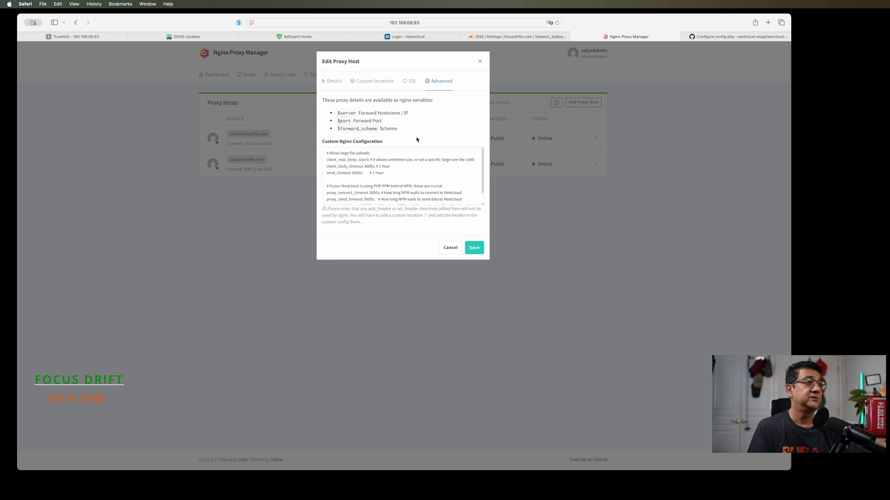
drag(481, 168, 482, 139)
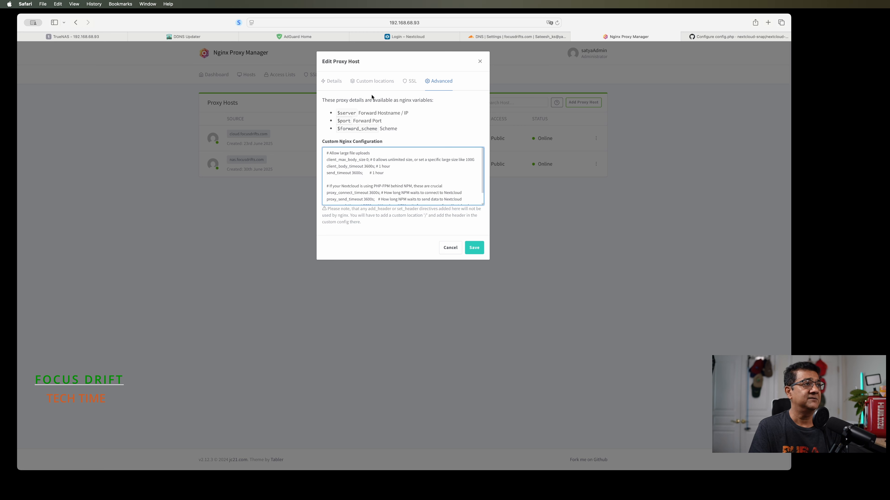
click(377, 81)
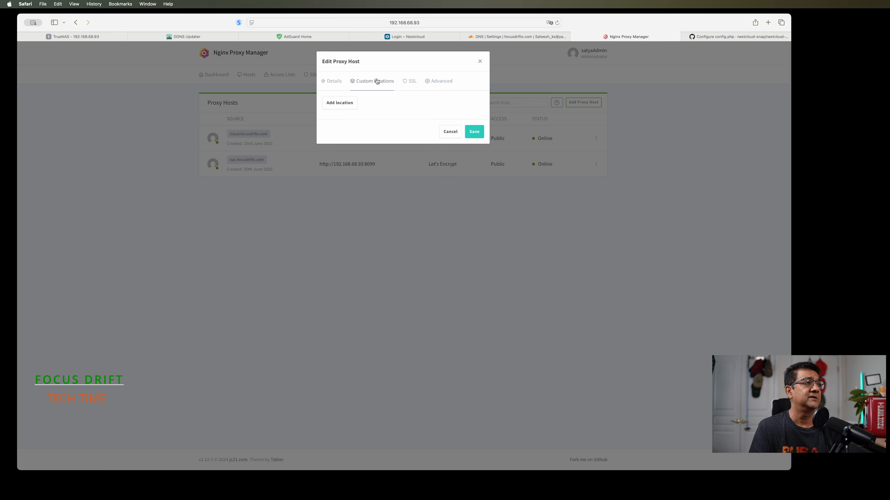
click(335, 82)
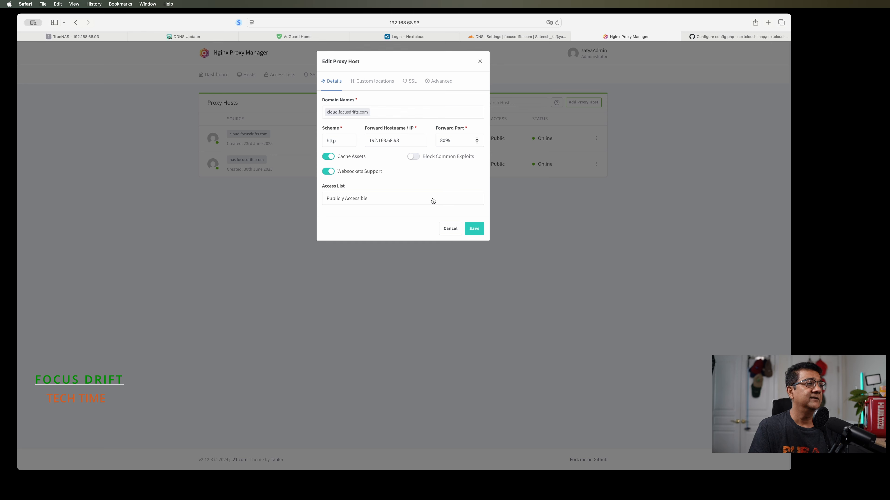
click(451, 232)
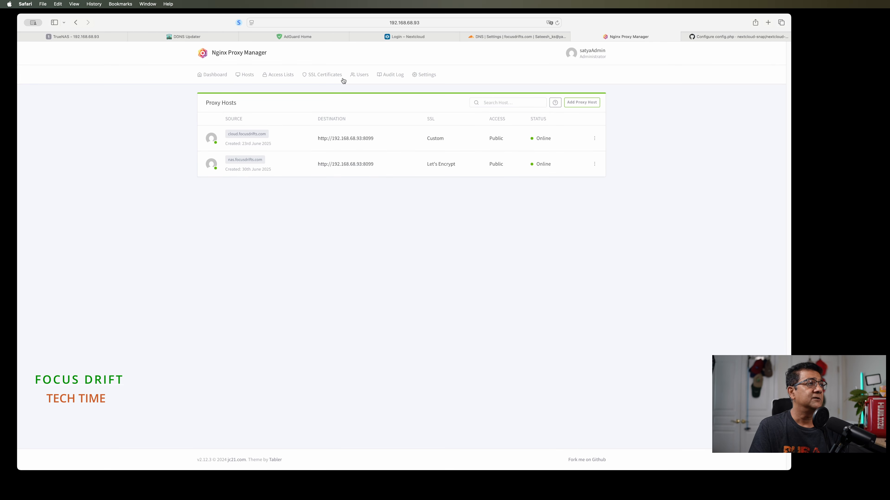
Review the SSL certificates and the custom certificate form with its key and certificate file choosers, and cancel without adding one
click(324, 75)
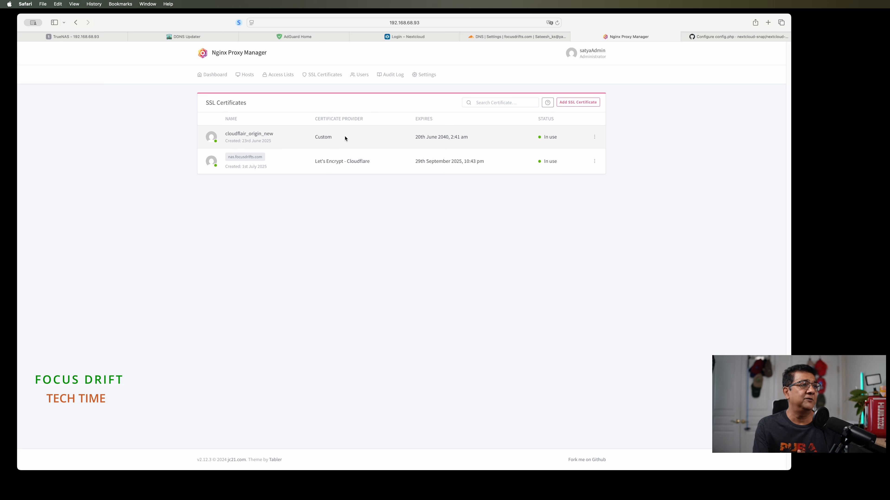
click(578, 102)
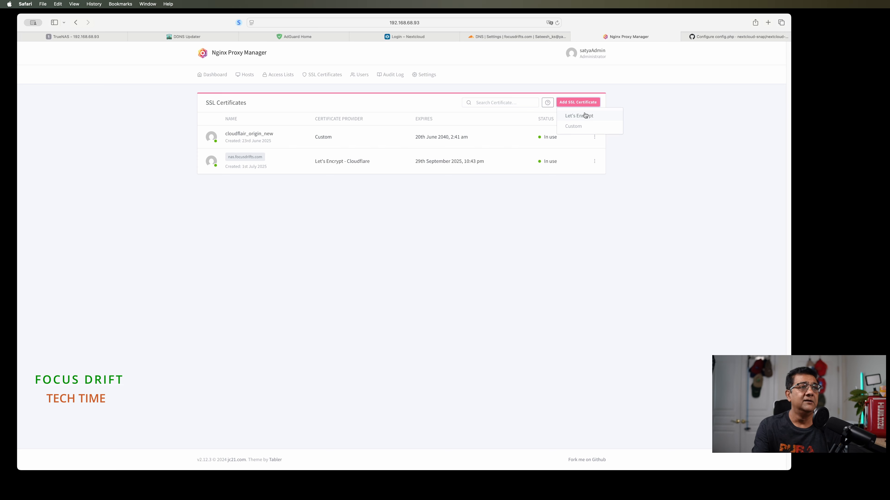
click(577, 126)
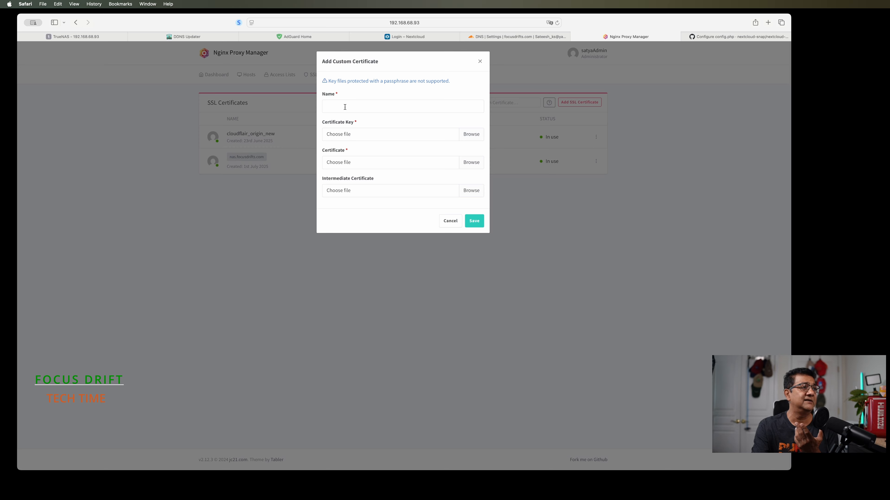
click(388, 137)
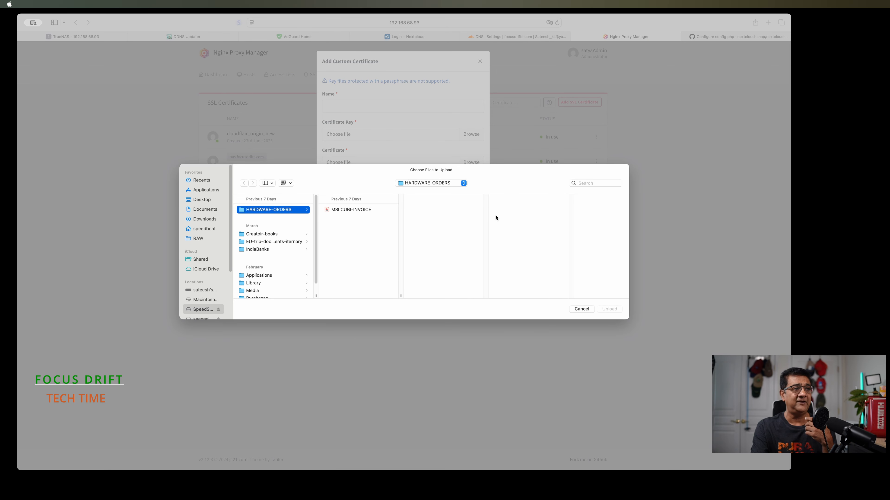
click(582, 310)
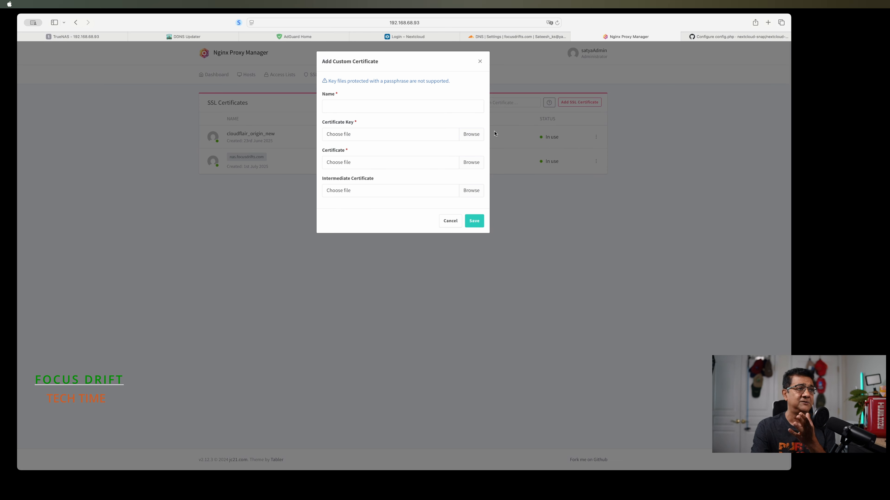
click(438, 163)
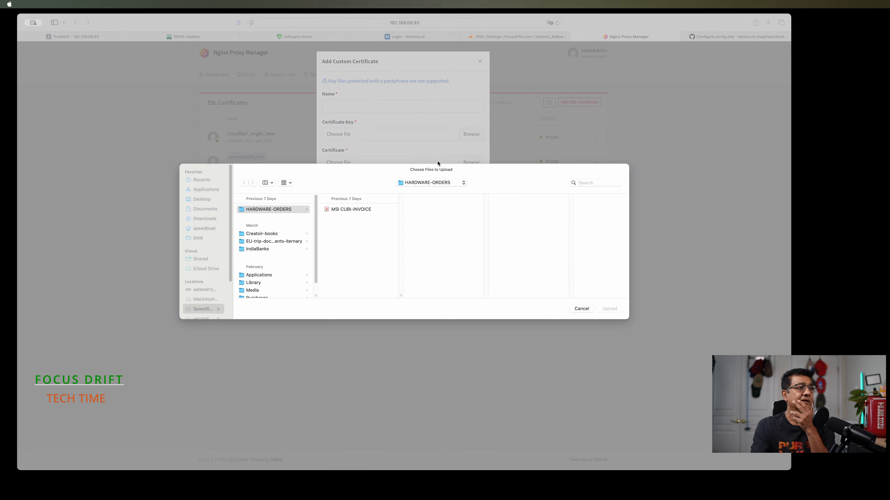
click(582, 309)
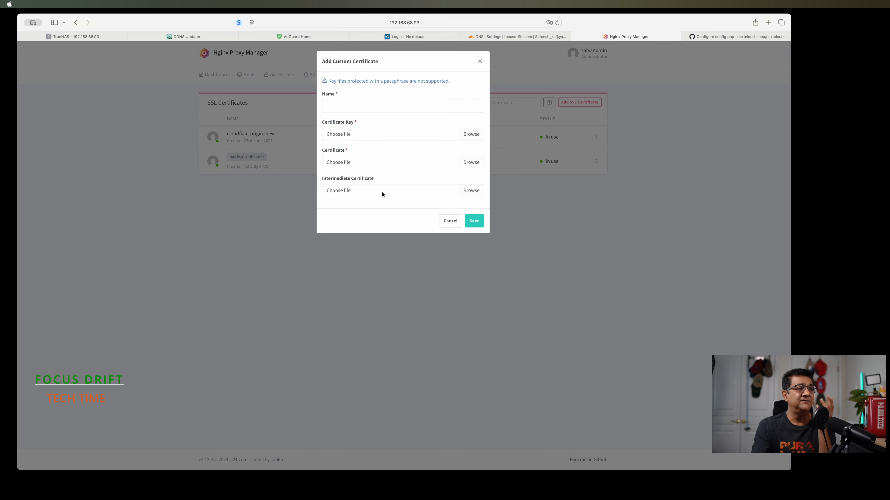
click(452, 221)
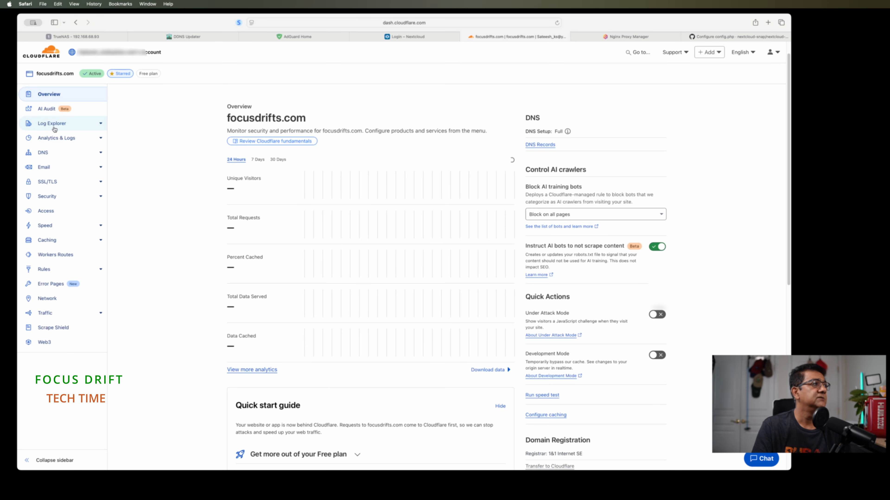
Switch to the Cloudflare dashboard, open focusdrifts.com from the account's domain list, and review its overview page
scroll(54, 129, down, 3)
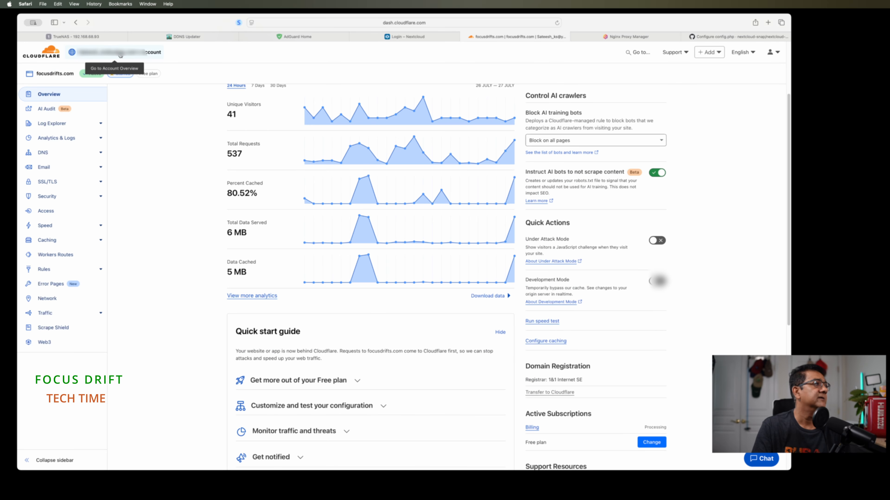
click(148, 52)
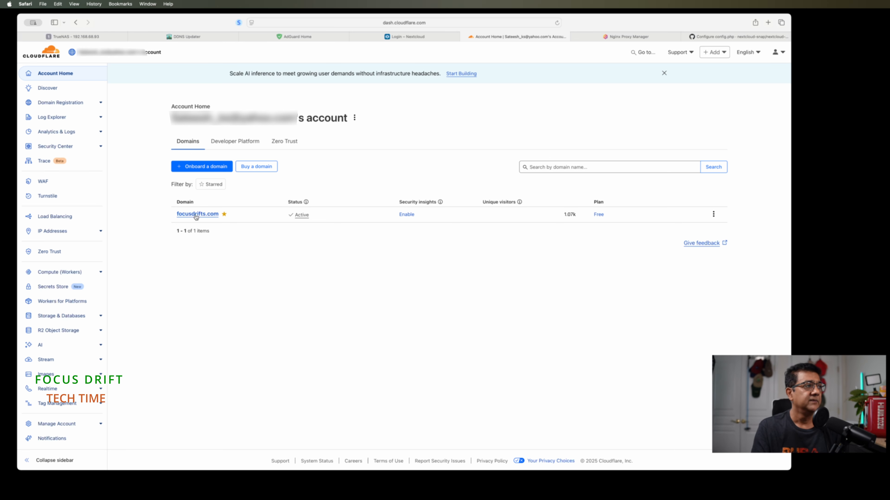
click(195, 215)
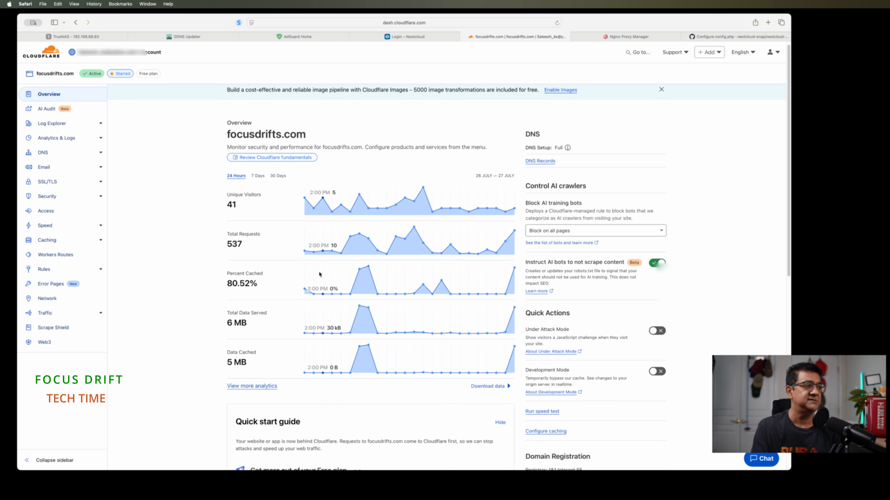
scroll(318, 274, down, 10)
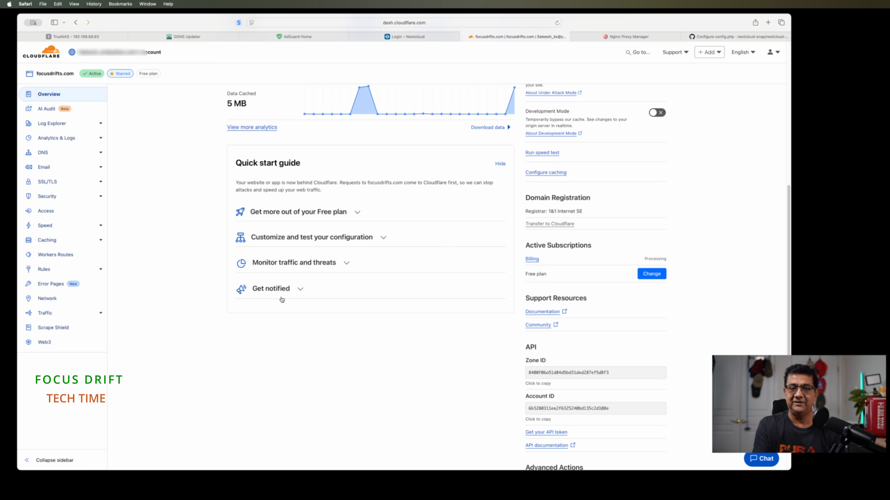
scroll(282, 299, down, 5)
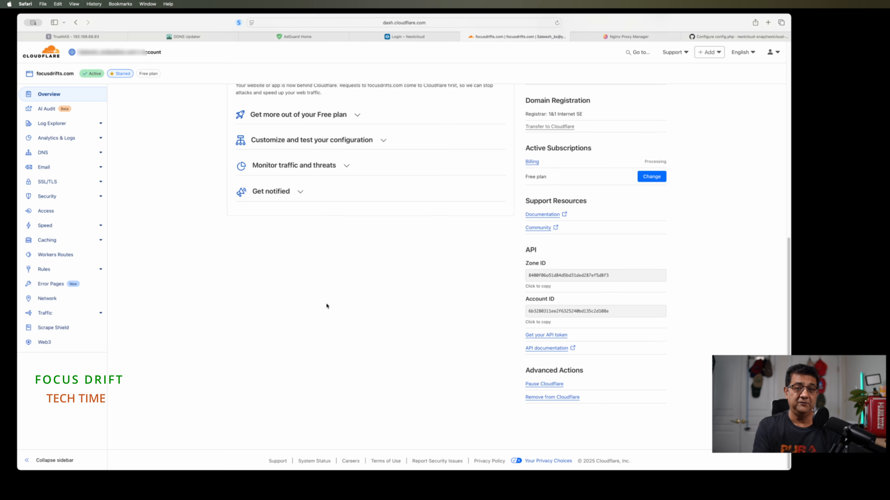
scroll(297, 296, up, 6)
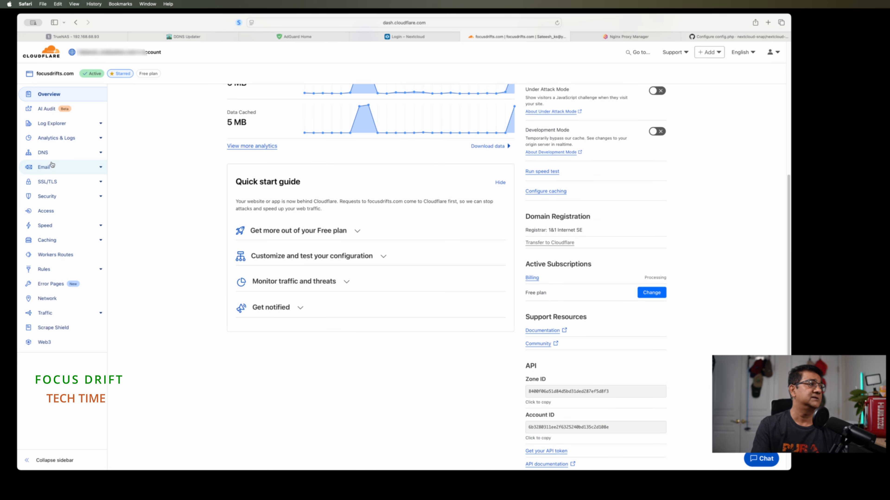
Open a new DNS record form for focusdrifts.com, view the available record types and choose A
click(48, 157)
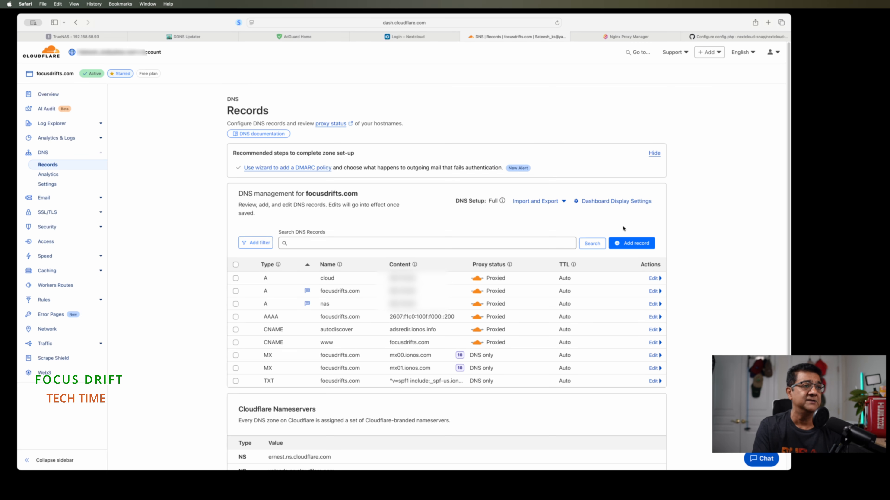
click(629, 243)
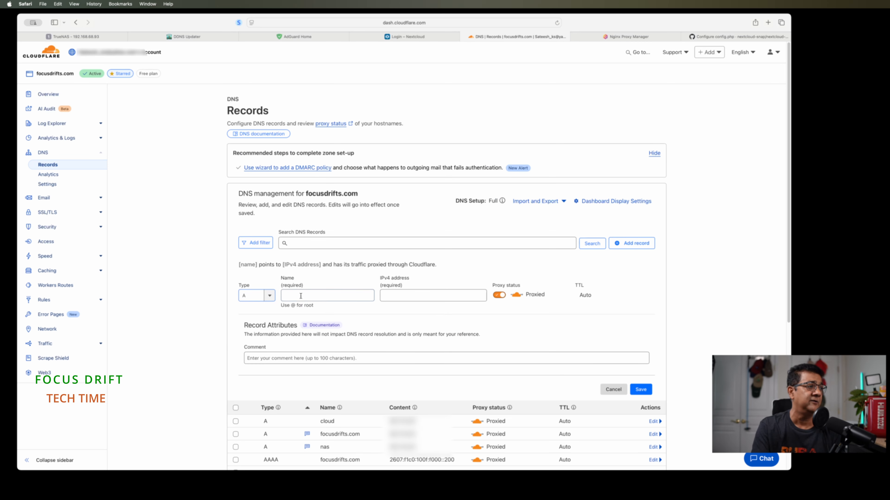
click(270, 299)
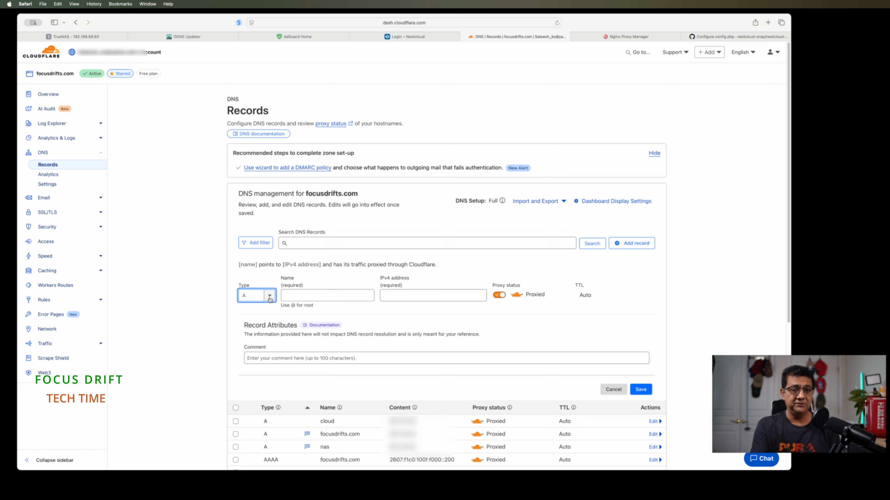
click(270, 299)
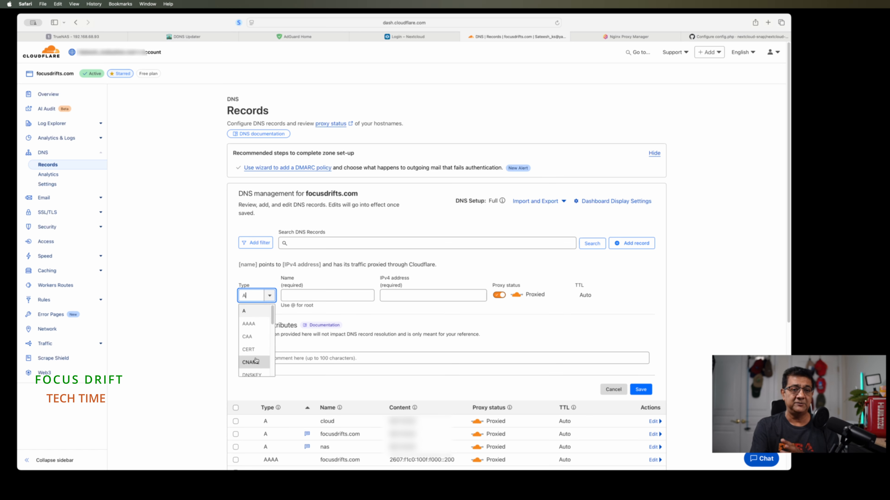
click(252, 314)
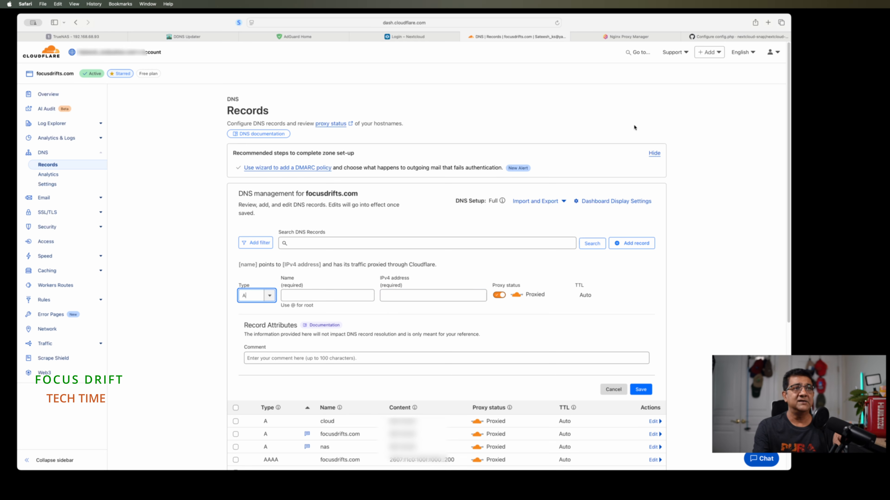
Search the web for "whats my aip" in a new browser tab and open the What Is My IP Address site
click(767, 22)
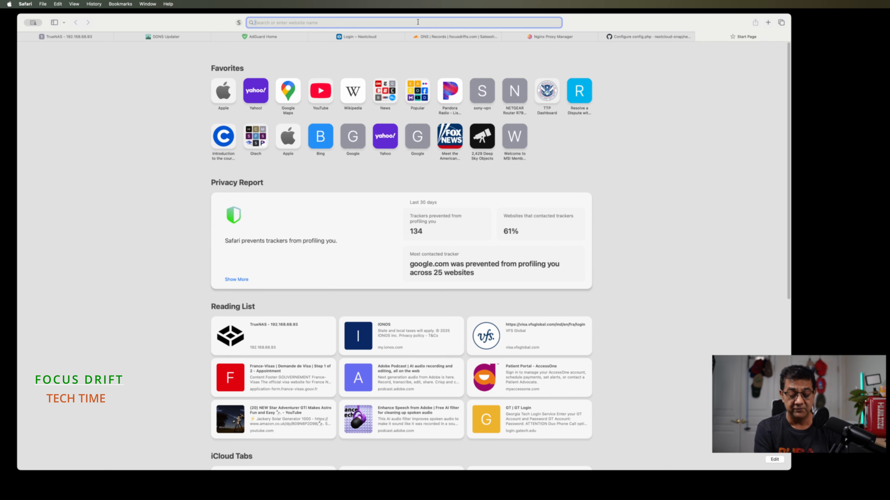
text(whats)
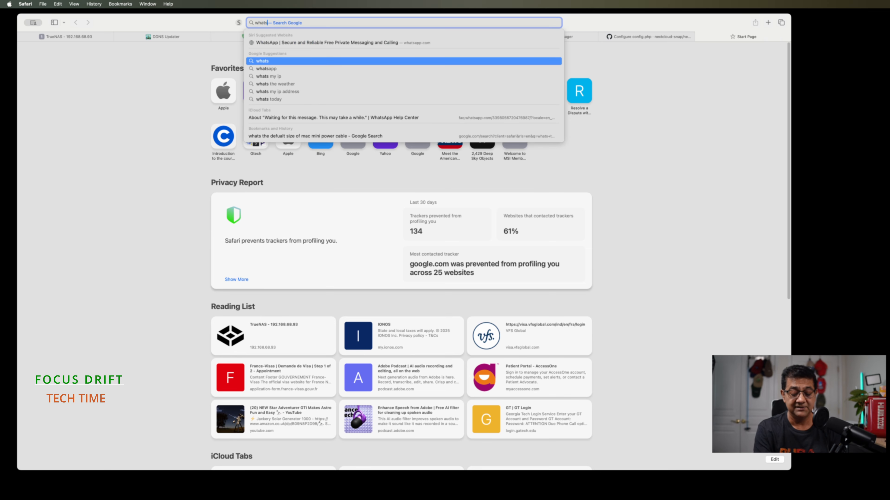
text( my aip)
key(Return)
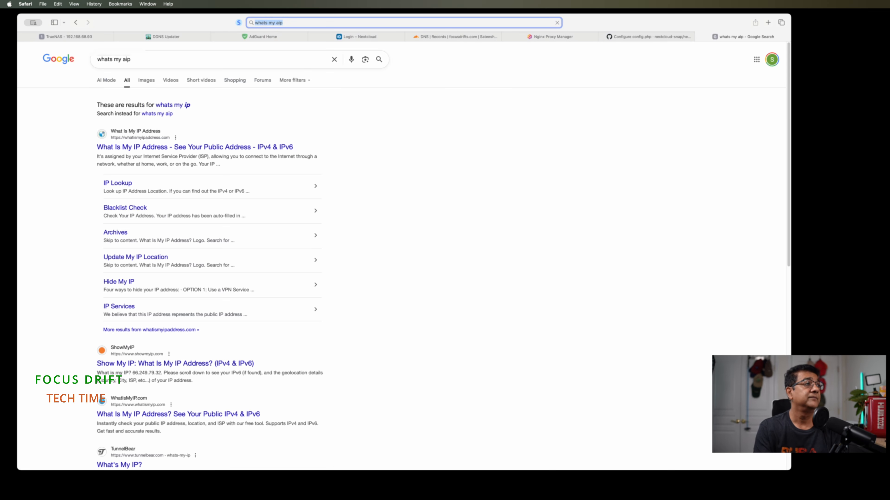
click(166, 149)
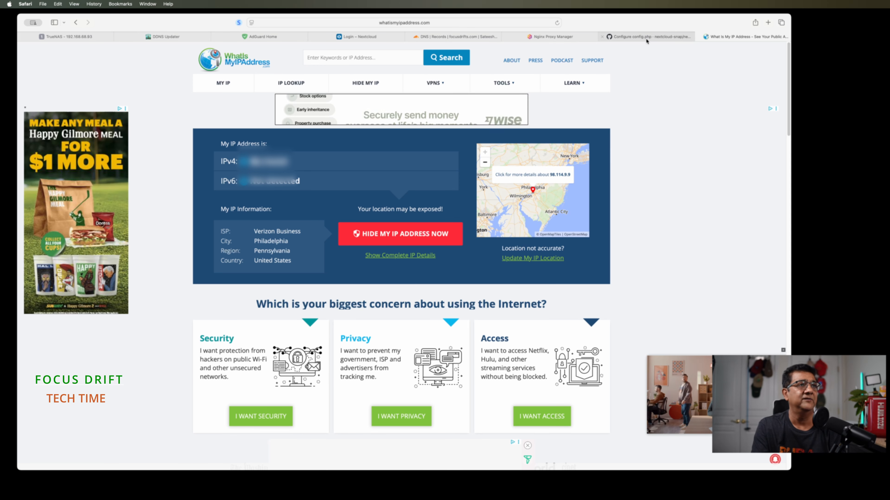
Return to the Cloudflare DNS records and review the new A record's fields, the existing records and the nameservers
click(480, 36)
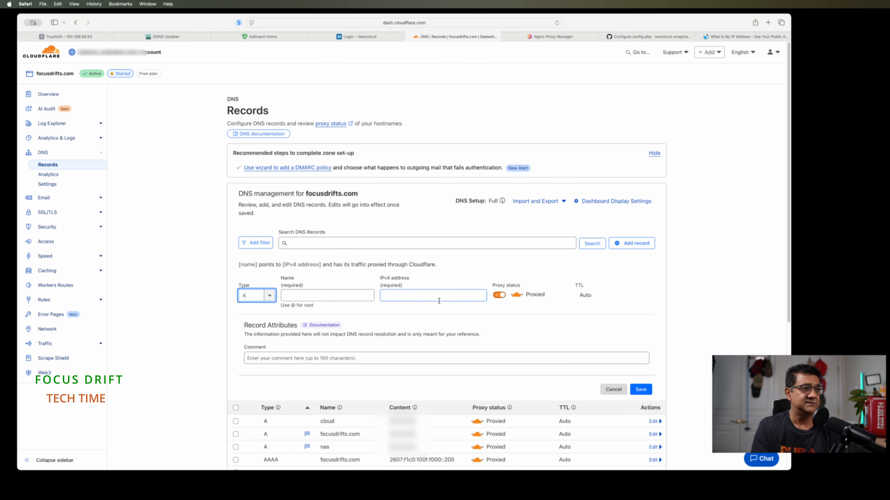
scroll(403, 328, down, 8)
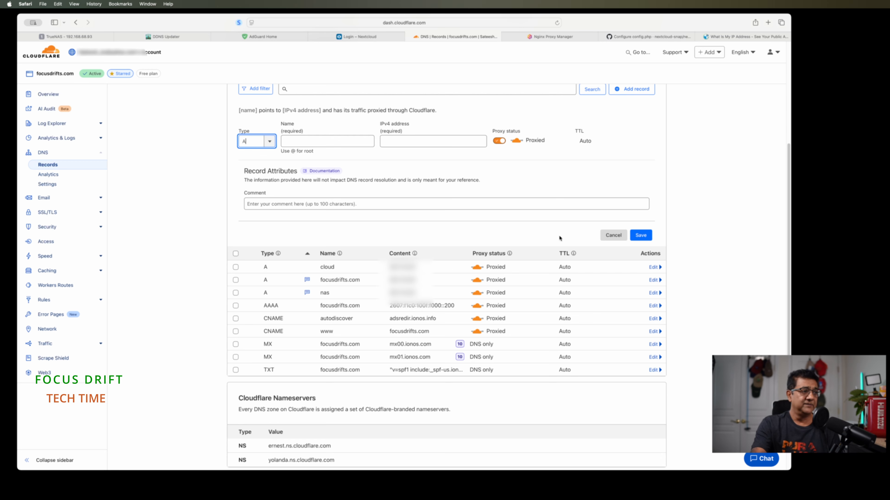
scroll(549, 242, up, 3)
scroll(549, 241, down, 5)
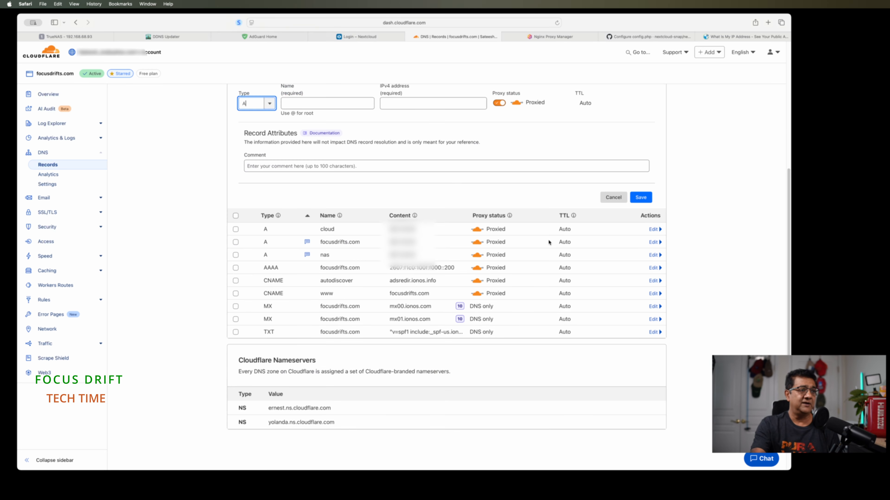
scroll(552, 313, up, 5)
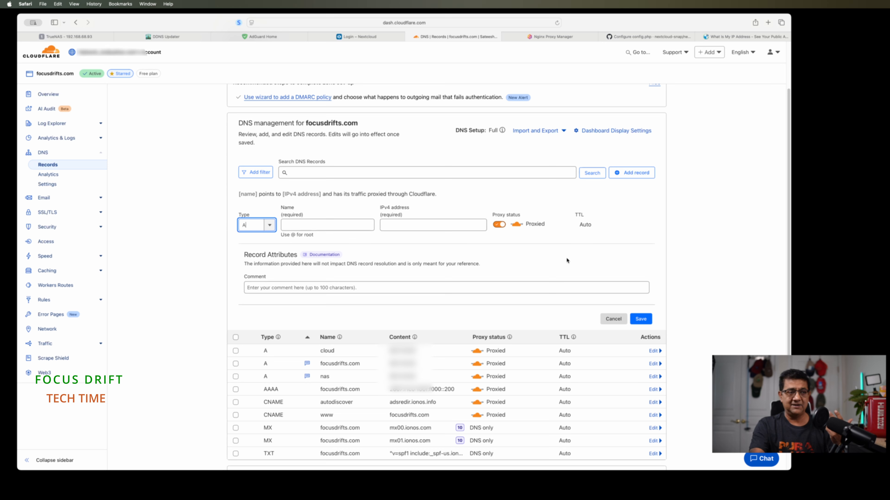
scroll(115, 275, down, 2)
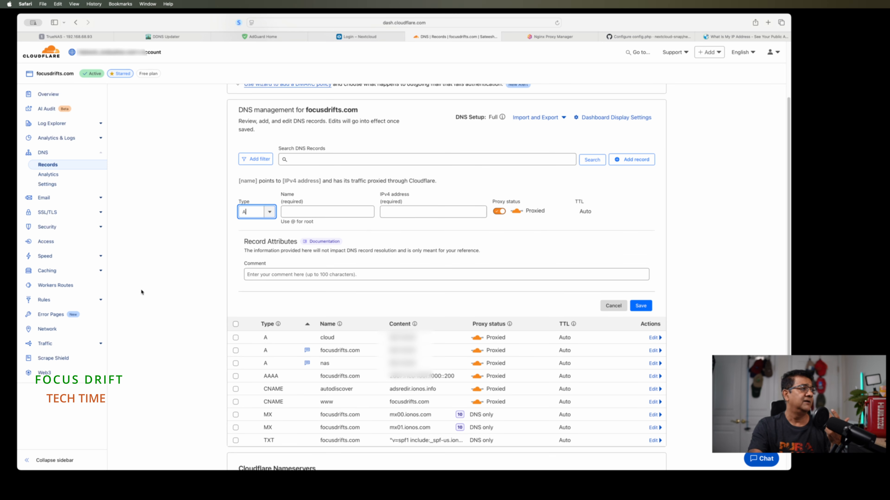
scroll(141, 292, down, 2)
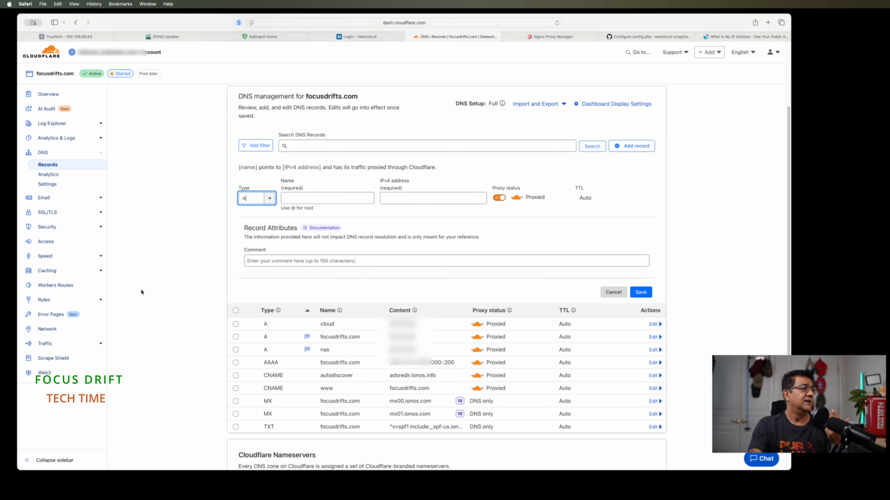
Review the domain's SSL/TLS encryption overview and its origin certificates, and examine the options for creating a new origin certificate
click(82, 213)
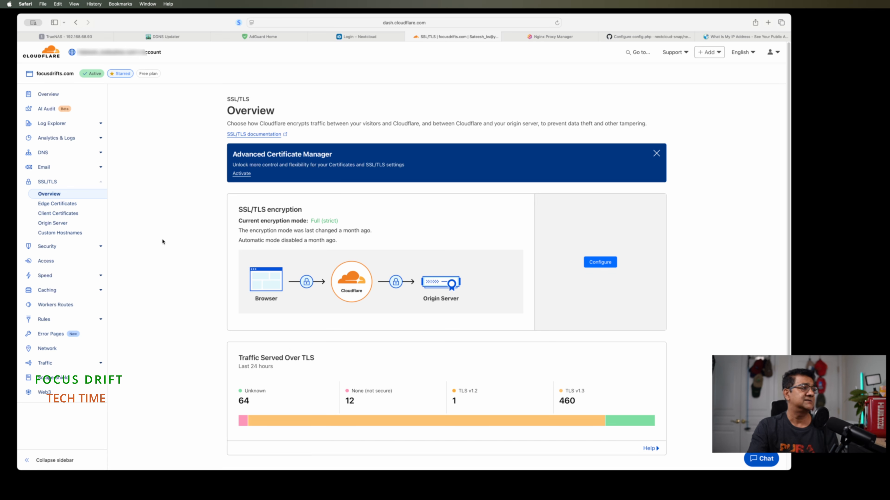
scroll(323, 320, down, 1)
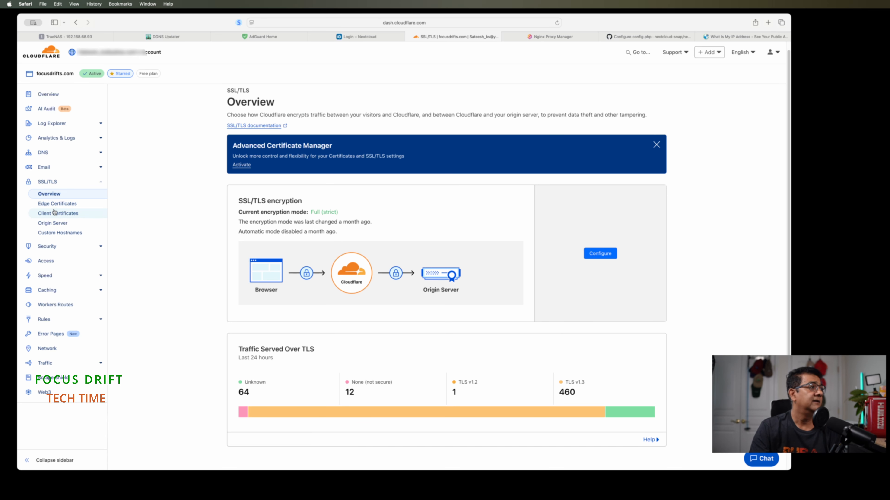
click(58, 224)
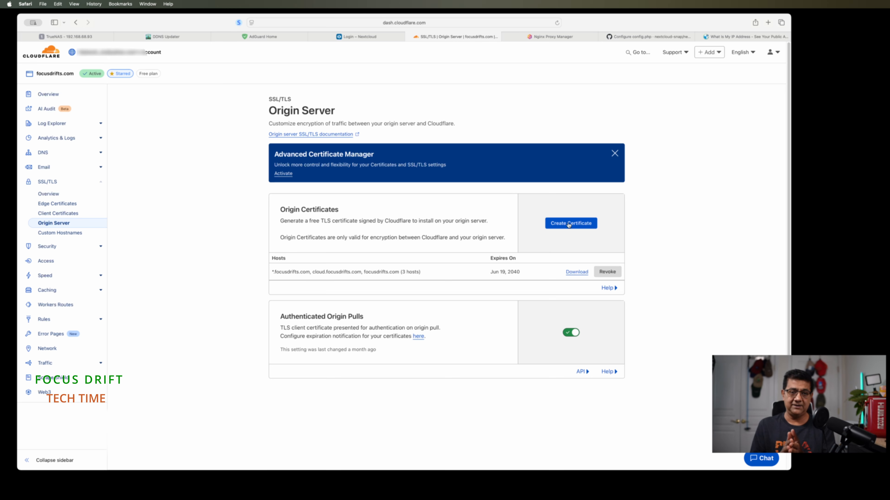
click(568, 225)
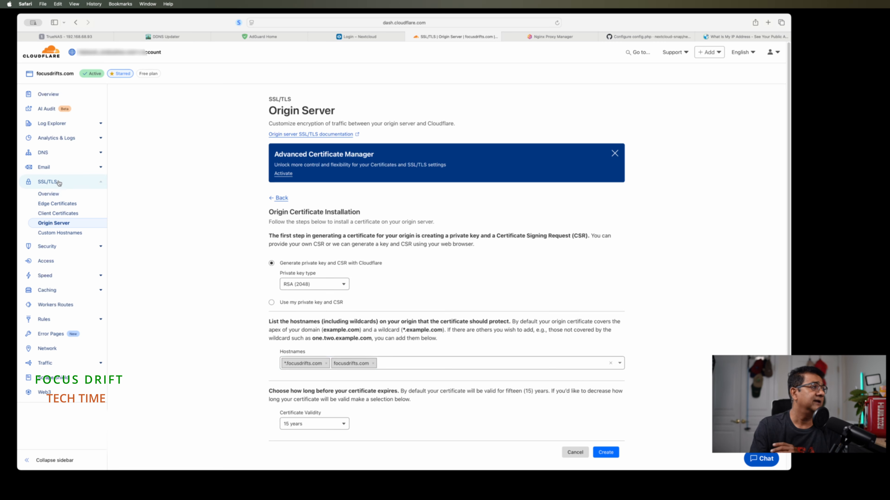
scroll(49, 122, down, 5)
Open the focusdrifts.com overview in Cloudflare and review the API section with its zone ID, account ID and API token link
click(49, 94)
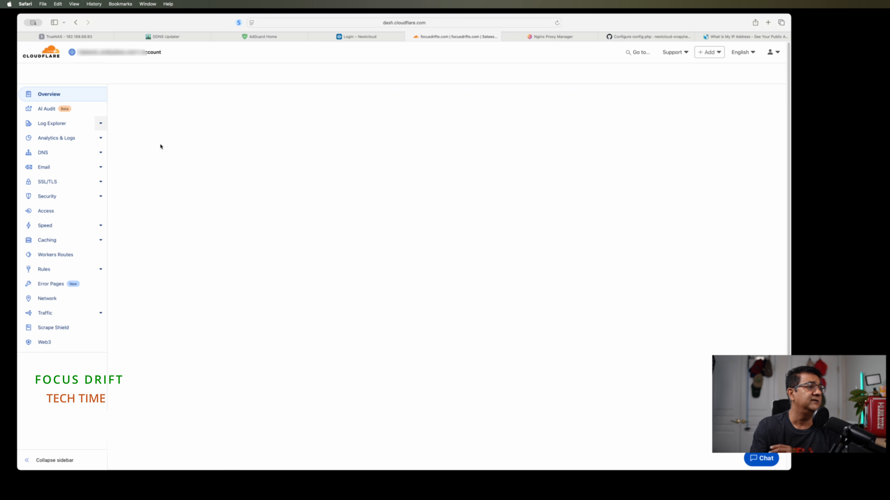
scroll(685, 337, down, 10)
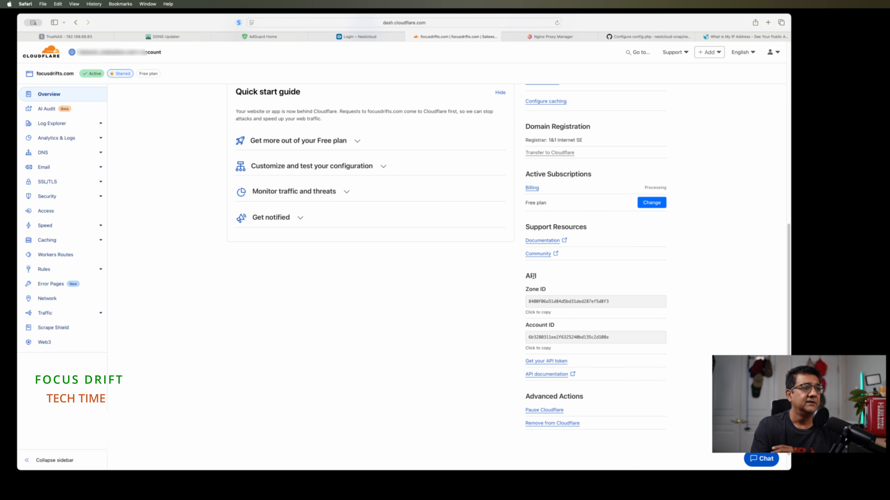
scroll(561, 345, down, 1)
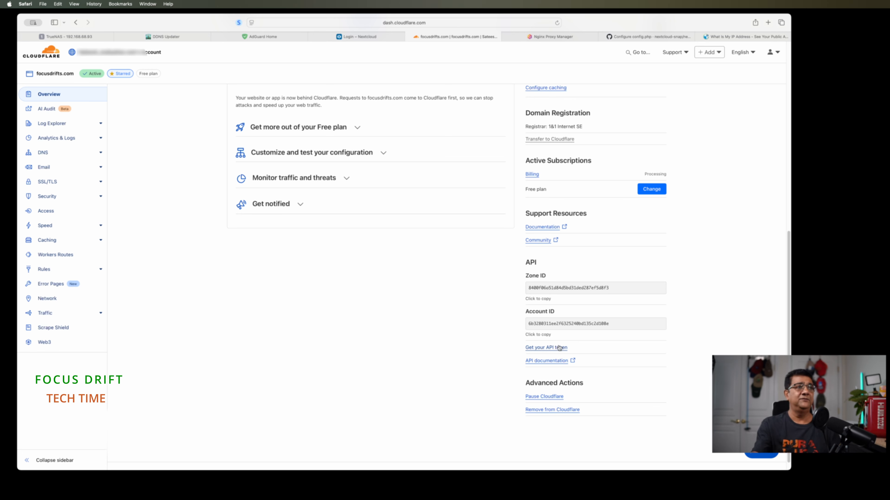
Switch to Nginx Proxy Manager, start a new Let's Encrypt SSL certificate and enter xyzzy.com as the domain name
click(554, 36)
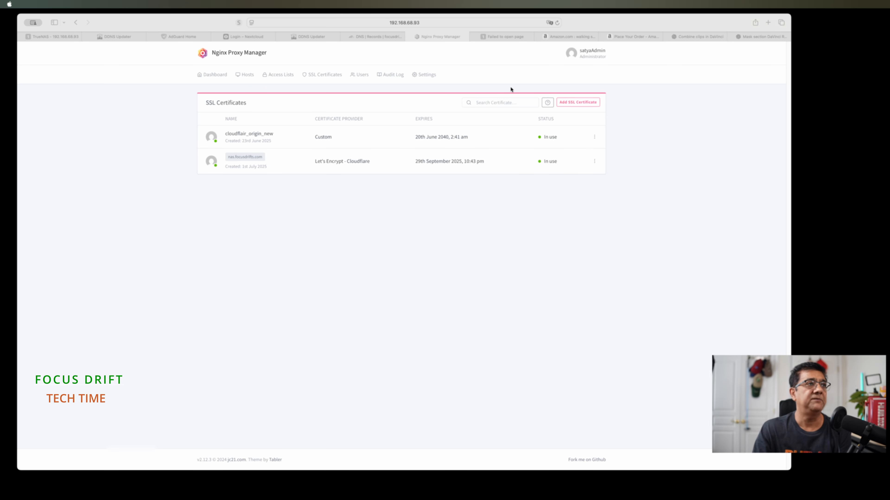
click(138, 485)
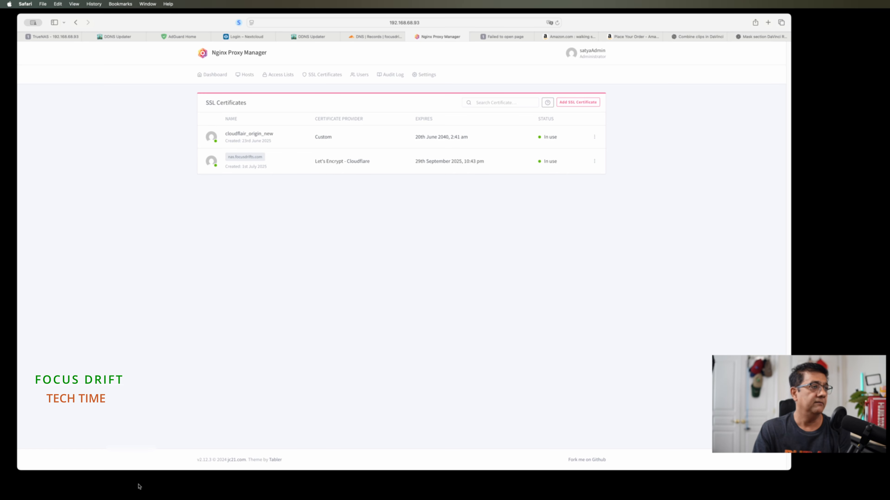
click(579, 104)
click(579, 116)
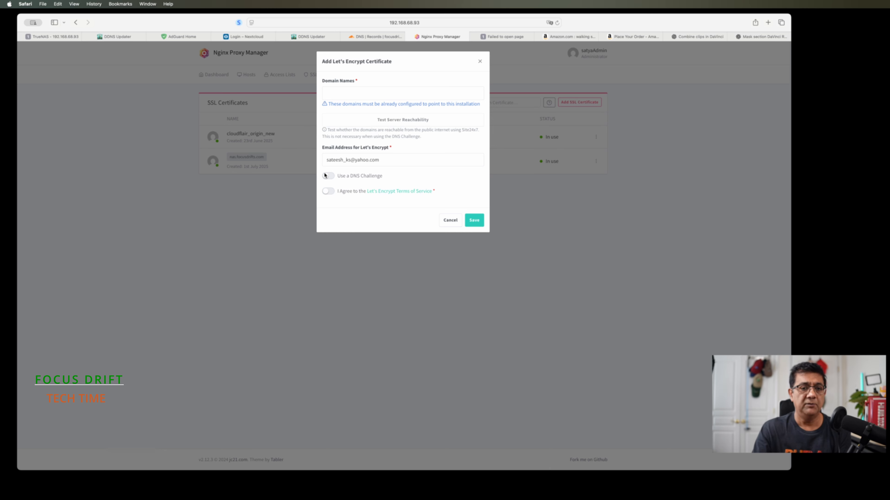
click(341, 90)
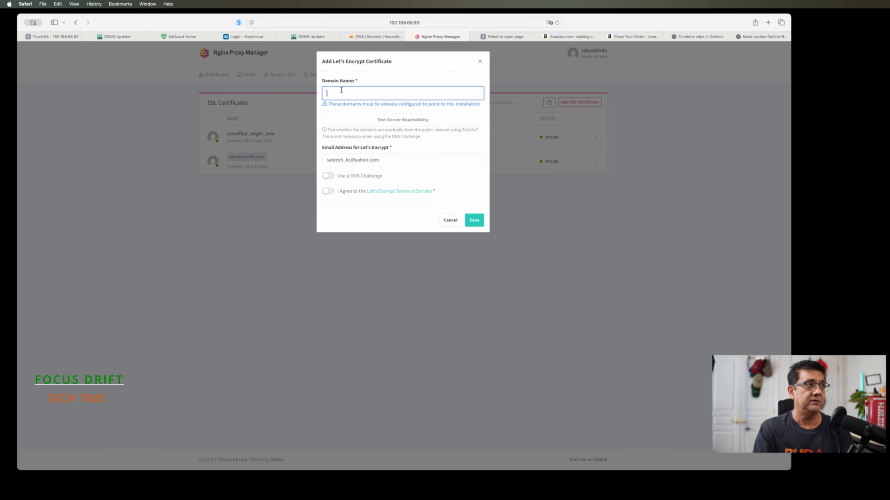
text(xyzzy.com)
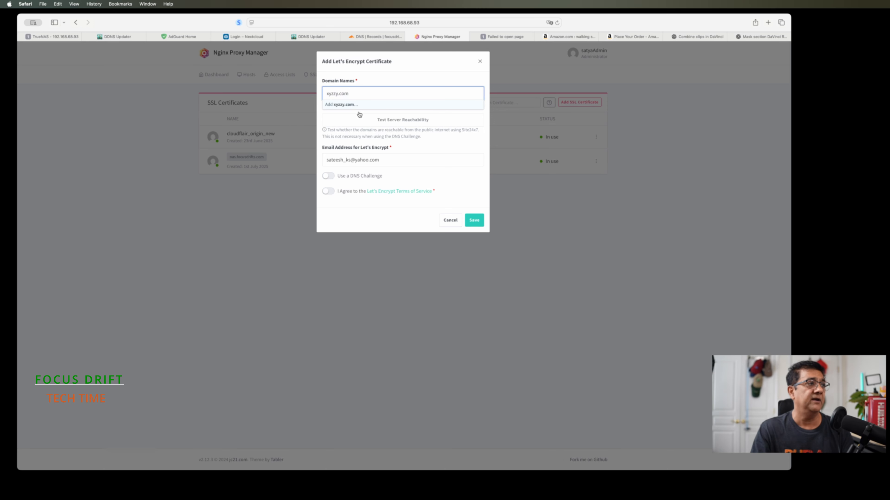
Enable the DNS challenge for the Let's Encrypt certificate and choose Cloudflare as the DNS provider
click(333, 179)
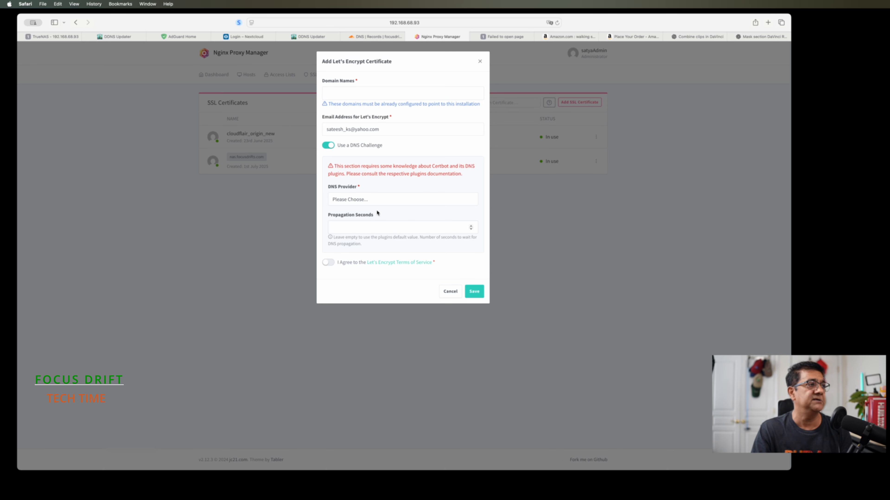
click(379, 202)
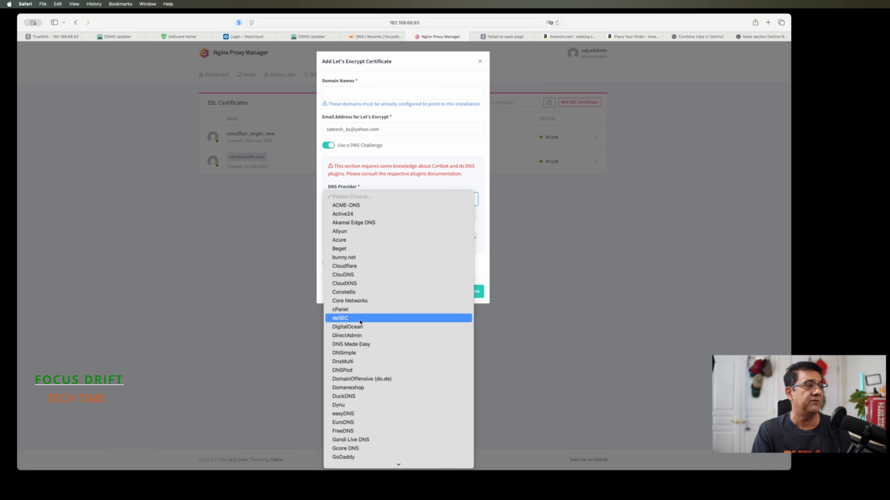
click(356, 266)
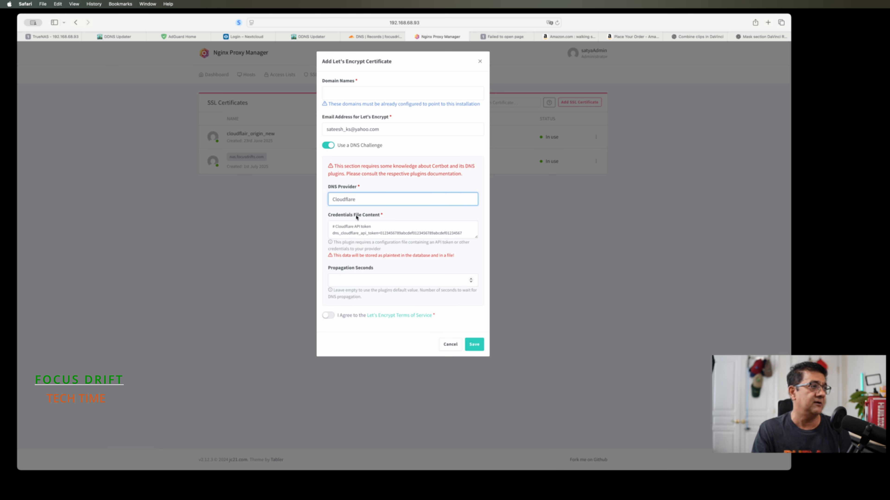
Examine the Cloudflare API token placeholder in the credentials file content, and cancel the new certificate
drag(332, 228, 473, 235)
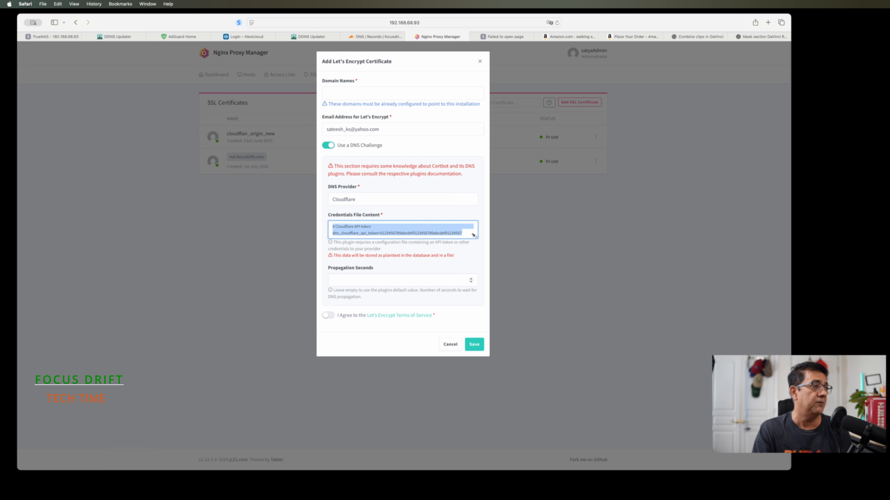
double_click(366, 227)
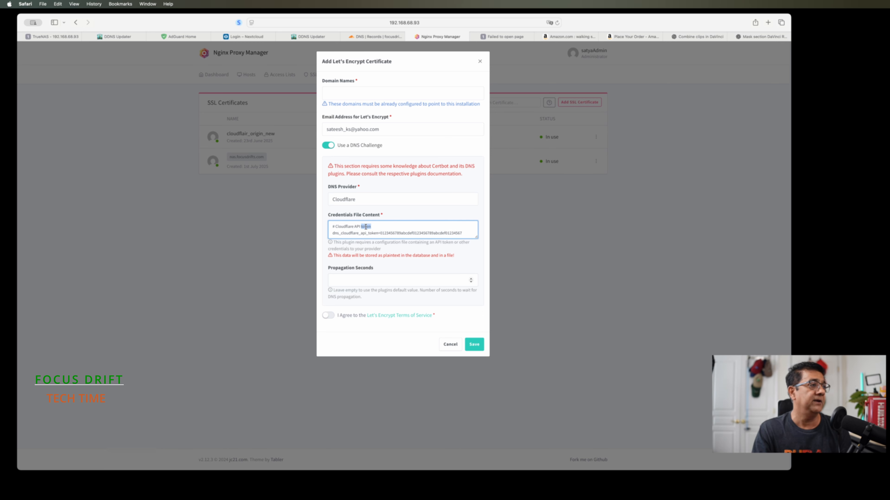
double_click(340, 234)
double_click(389, 233)
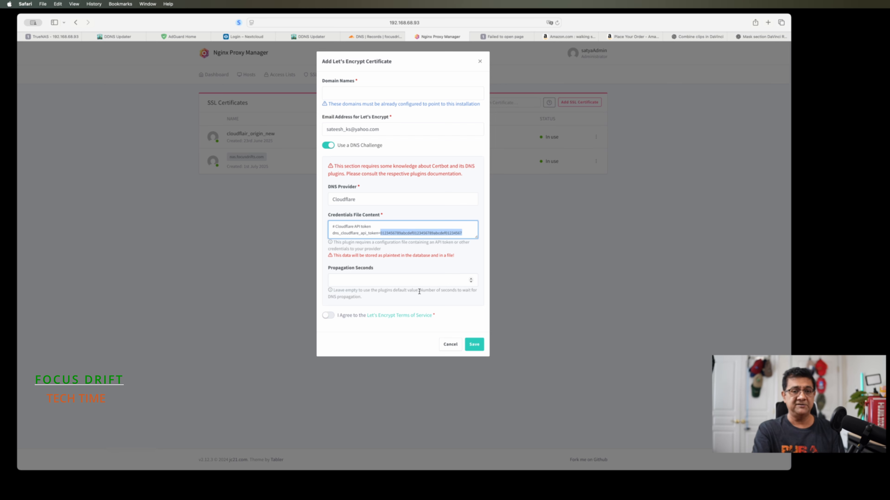
click(455, 344)
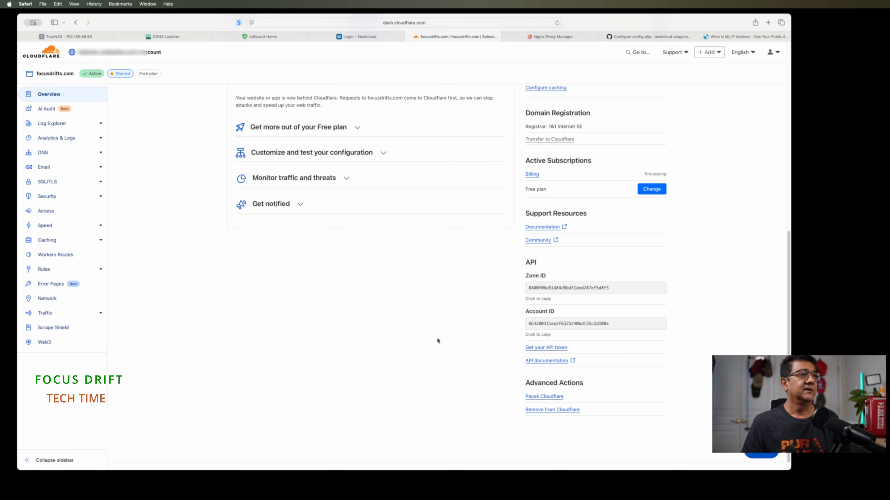
Return to the Cloudflare overview of focusdrifts.com and review the domain's DNS records and nameservers
scroll(441, 337, down, 1)
scroll(433, 336, up, 10)
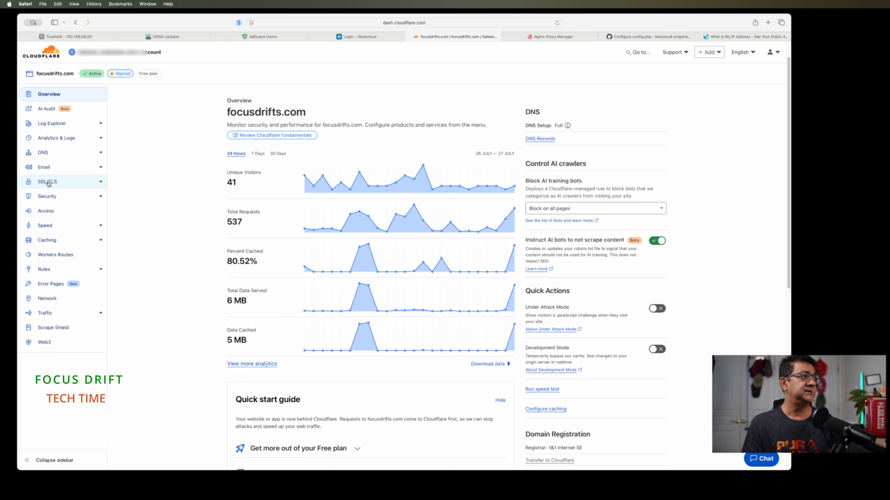
click(41, 155)
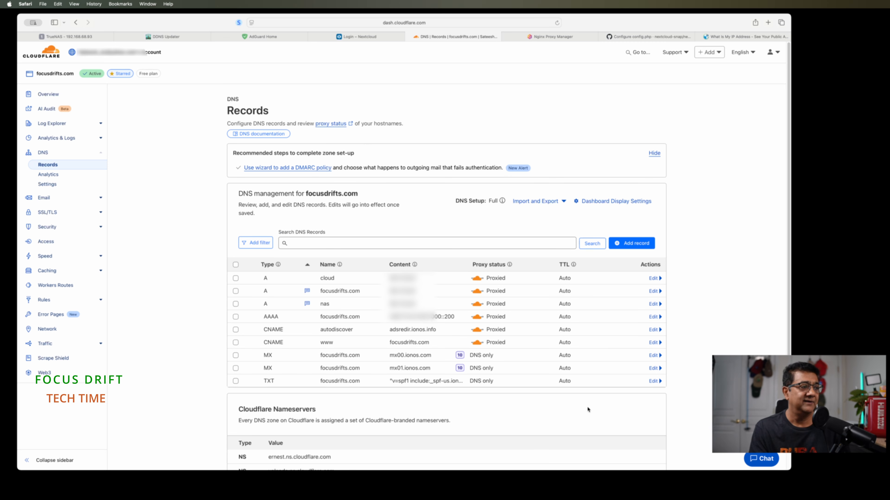
scroll(587, 410, down, 3)
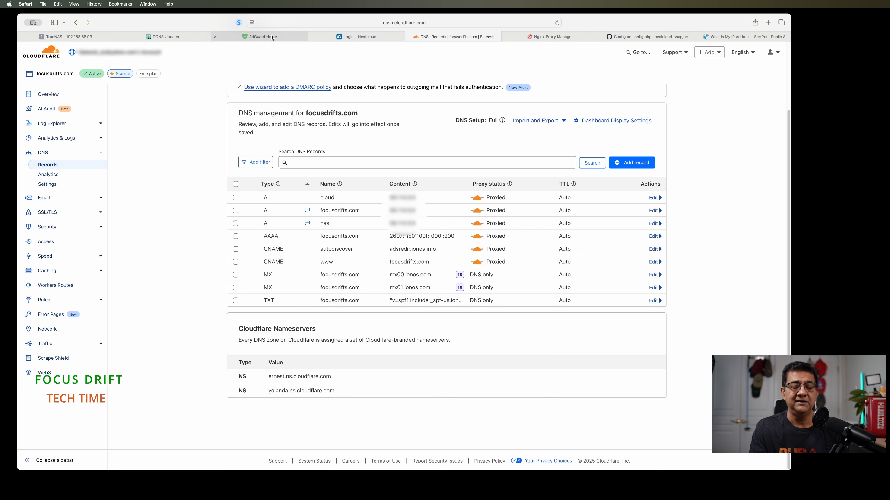
Log in to TrueNAS with the saved account password and open the ddns-updaters app's web interface
mouse_move(272, 37)
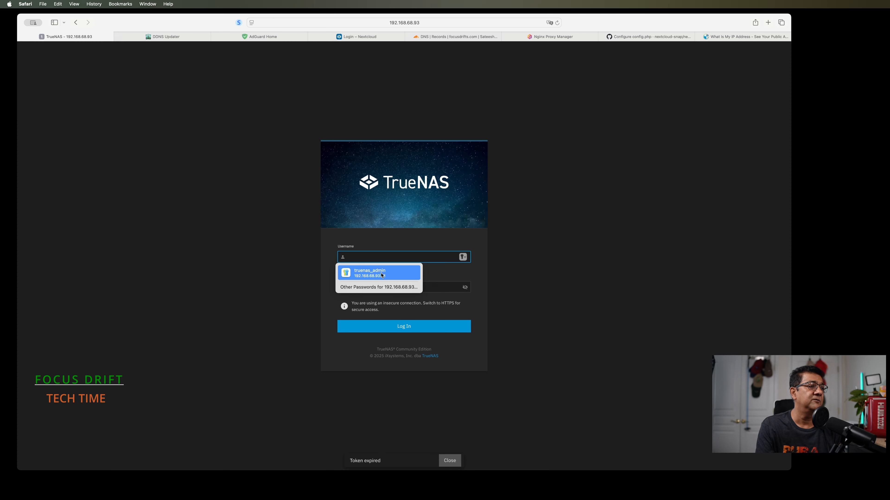
click(381, 275)
click(408, 329)
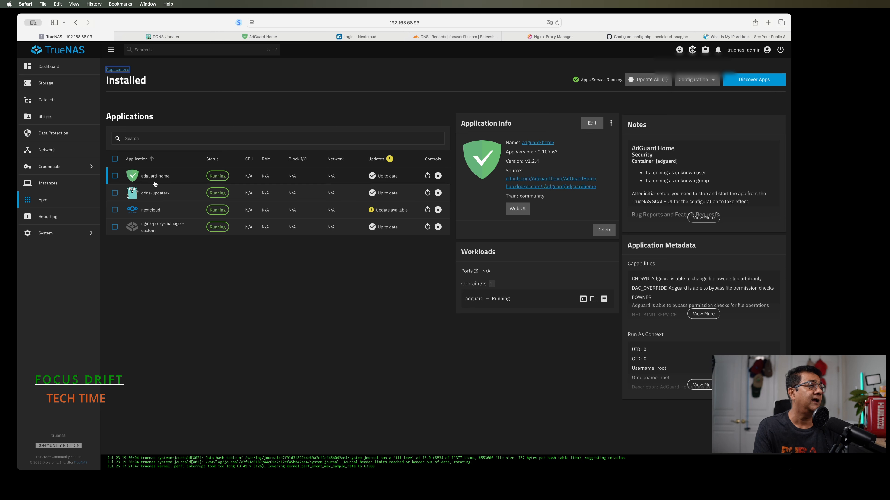
click(150, 194)
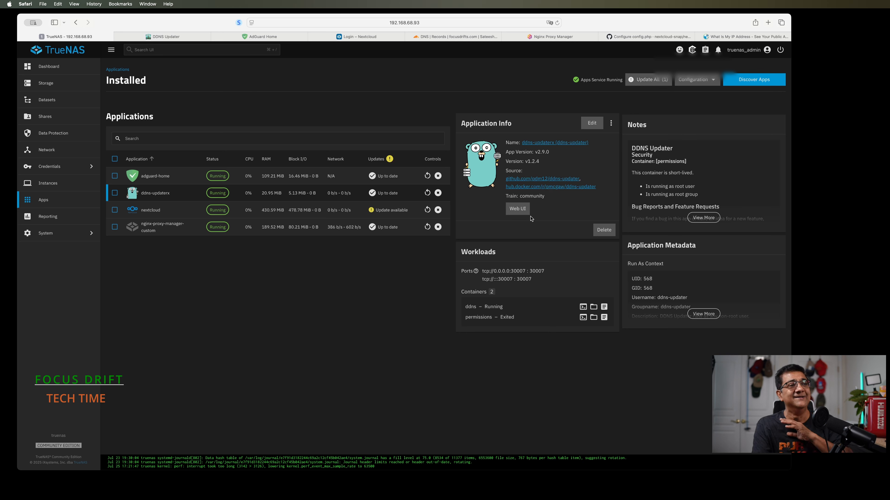
click(517, 209)
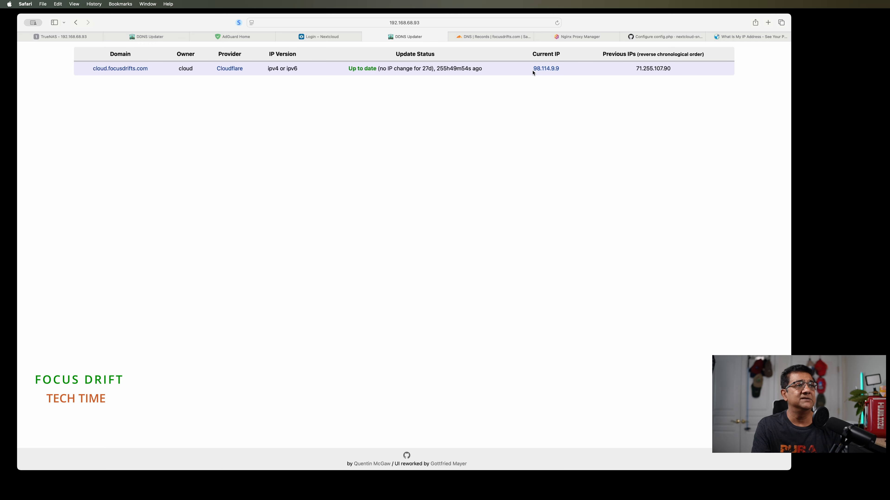
Check the public IP address on the What Is My IP Address site and compare it with the DDNS Updater's current IP
click(753, 41)
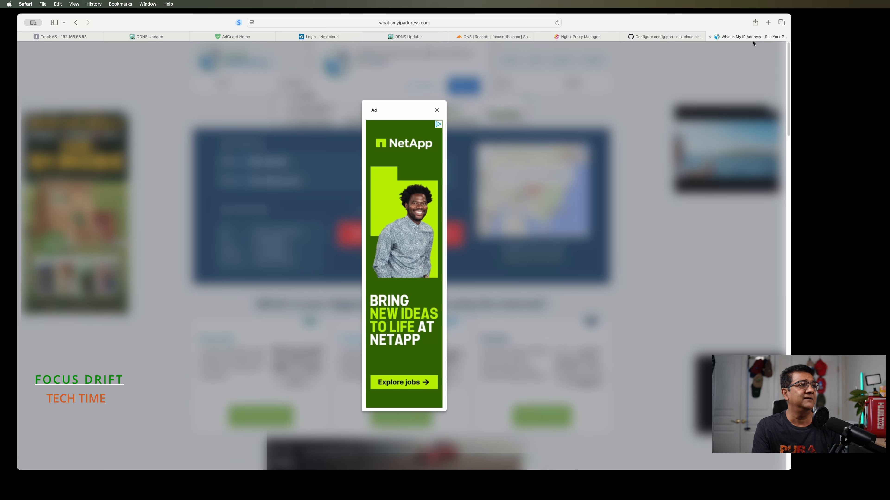
click(436, 111)
scroll(456, 119, down, 3)
scroll(431, 95, up, 1)
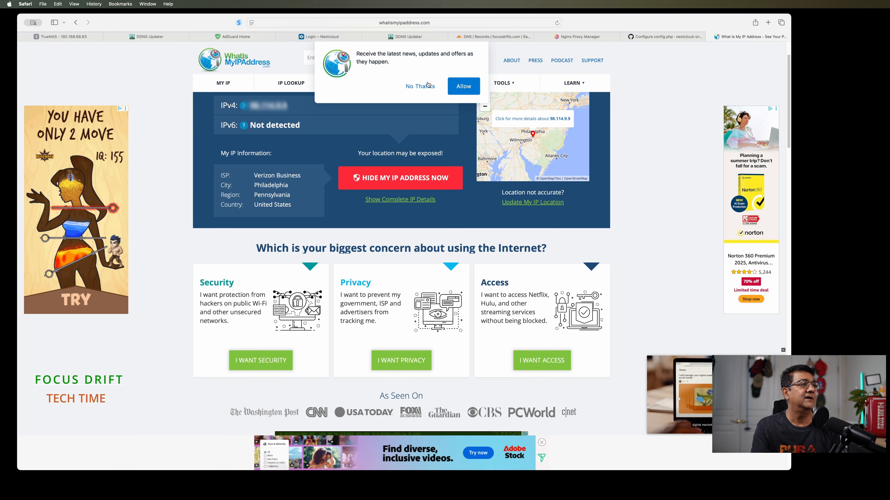
scroll(420, 129, down, 5)
scroll(417, 136, up, 6)
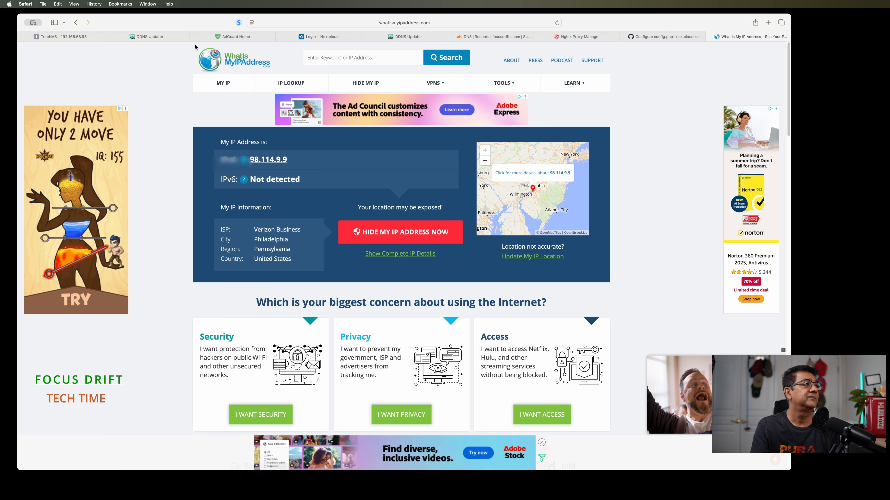
click(150, 37)
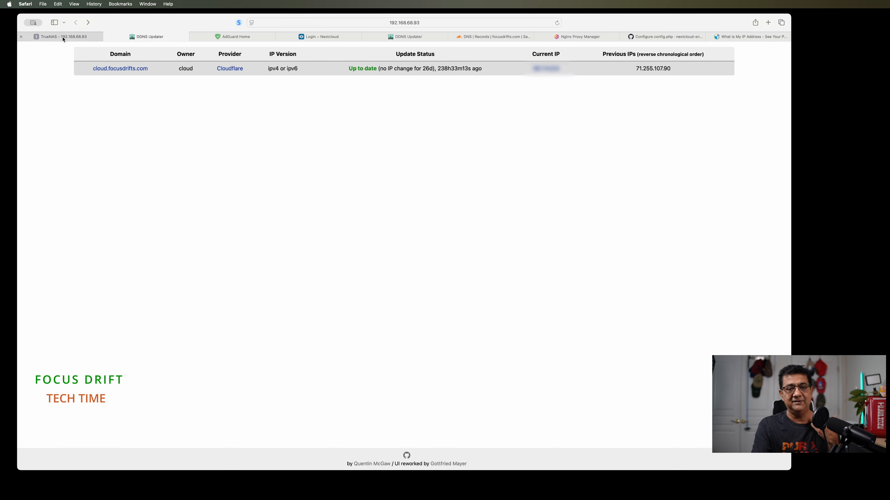
View the adguard-home app's details in TrueNAS and review the upstream, fallback and bootstrap DNS settings in AdGuard Home
mouse_move(63, 39)
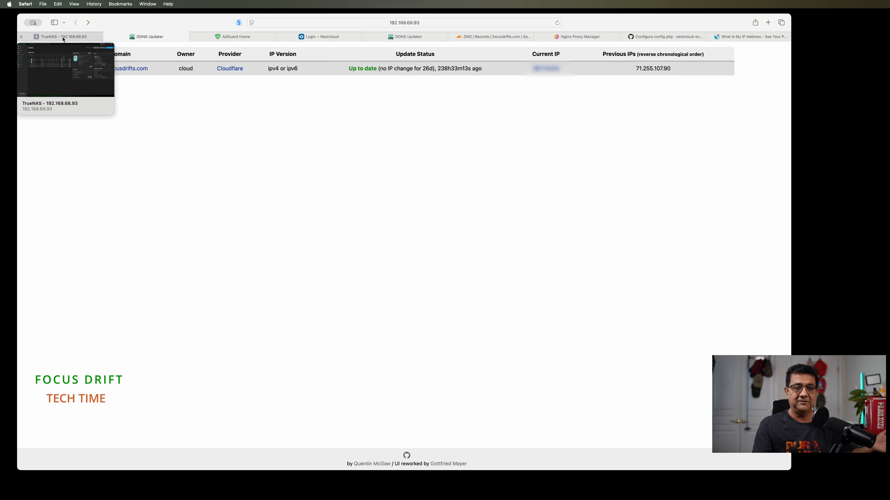
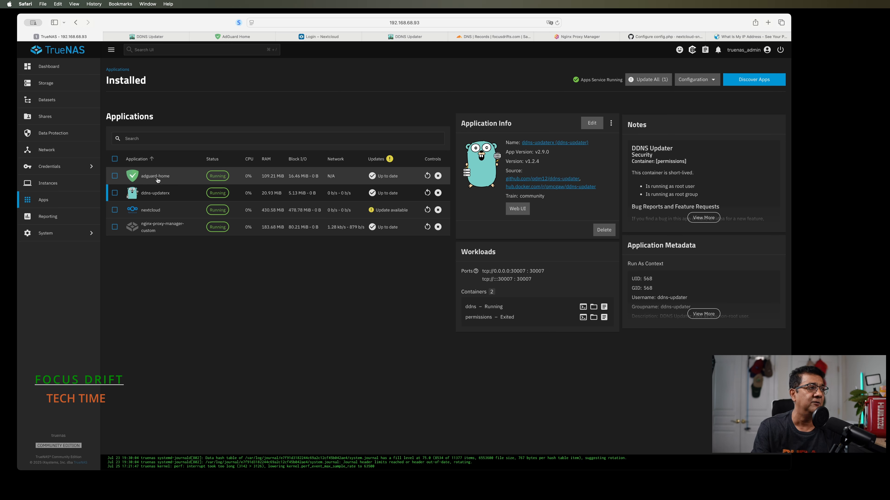
click(157, 181)
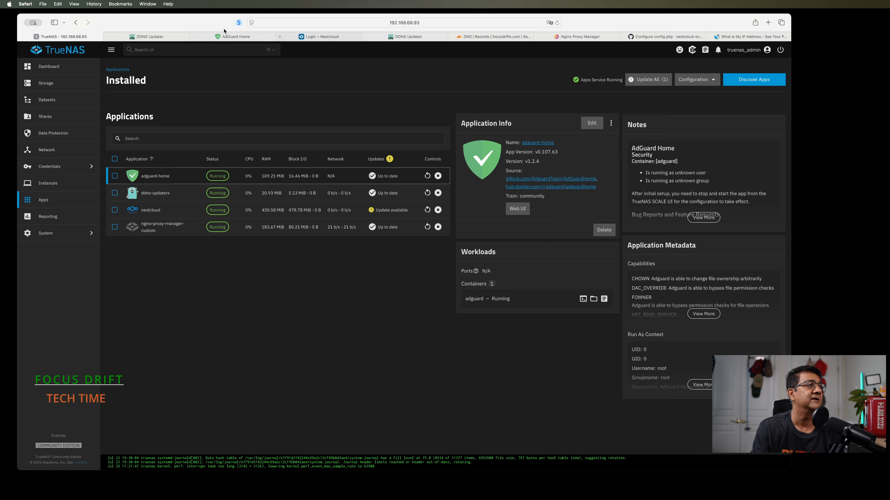
click(236, 37)
scroll(408, 131, down, 8)
scroll(409, 132, down, 4)
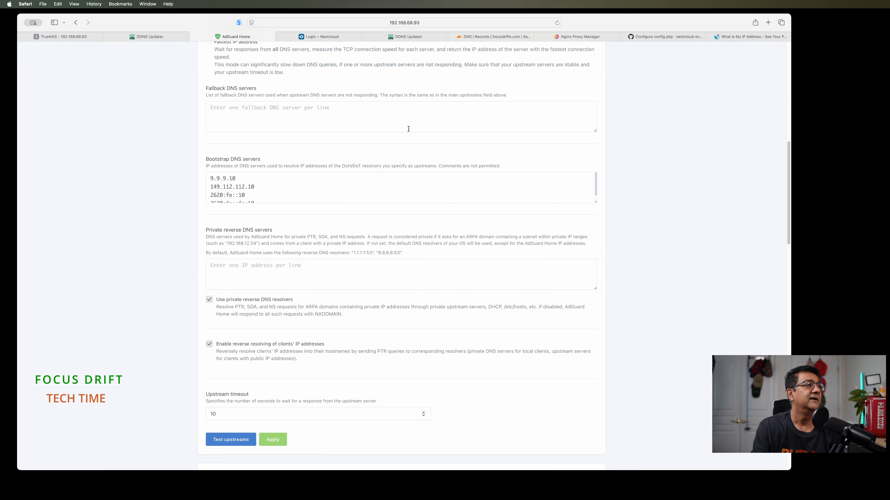
scroll(409, 131, up, 12)
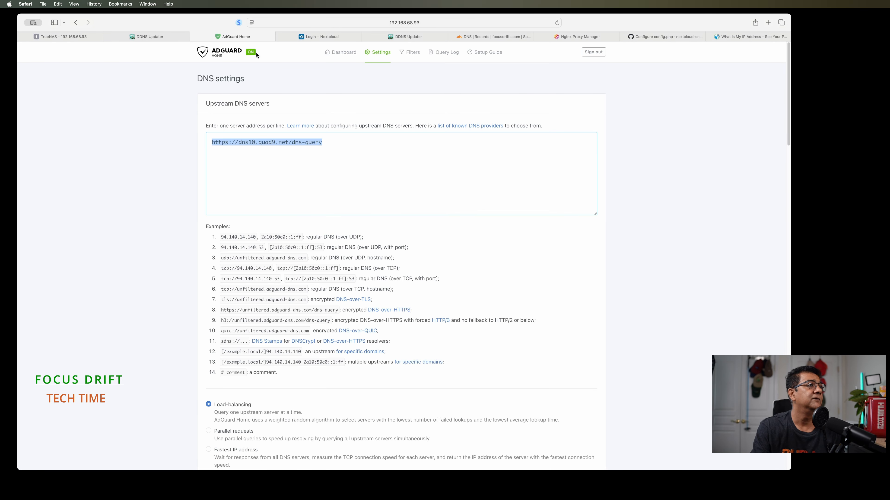
View the AdGuard Home dashboard and open the list of DNS rewrites
click(351, 53)
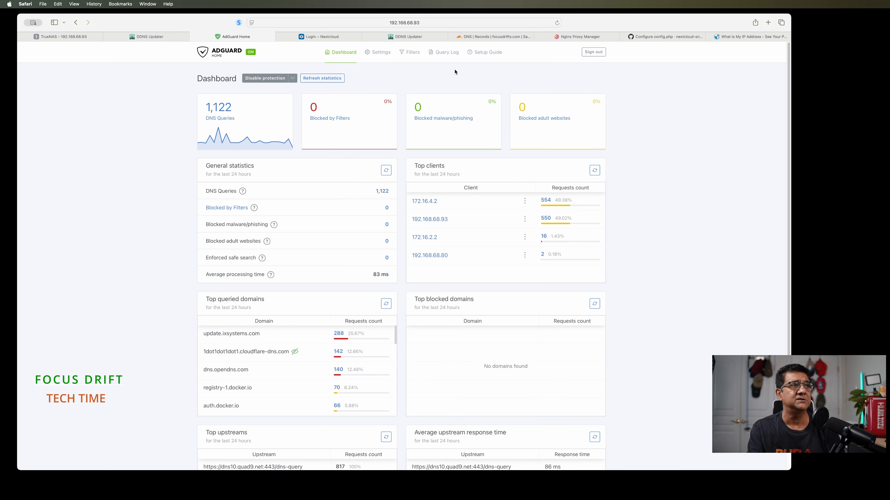
click(412, 52)
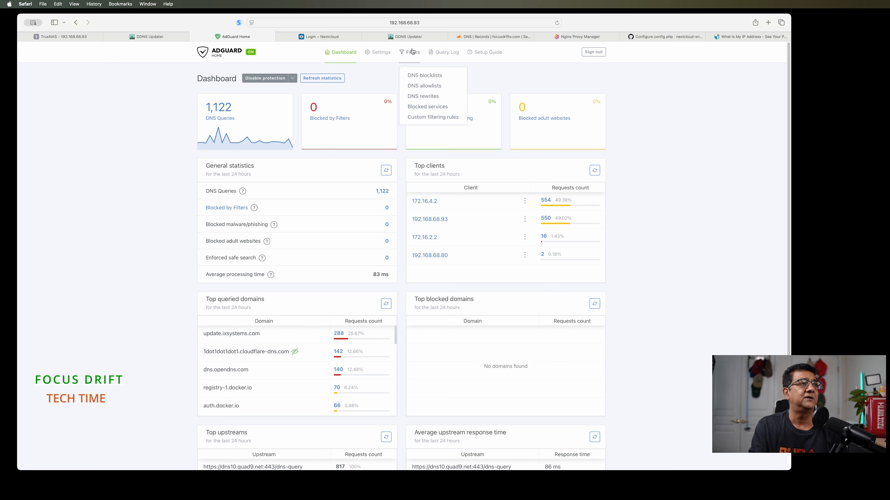
click(432, 98)
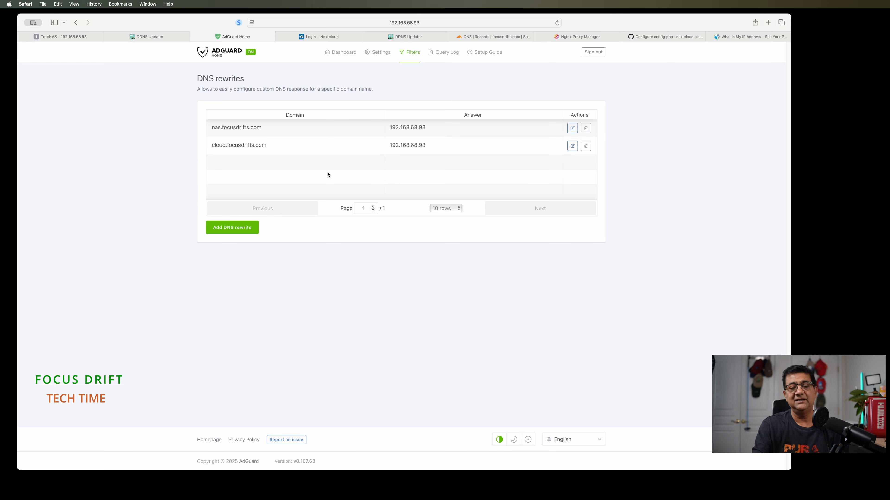